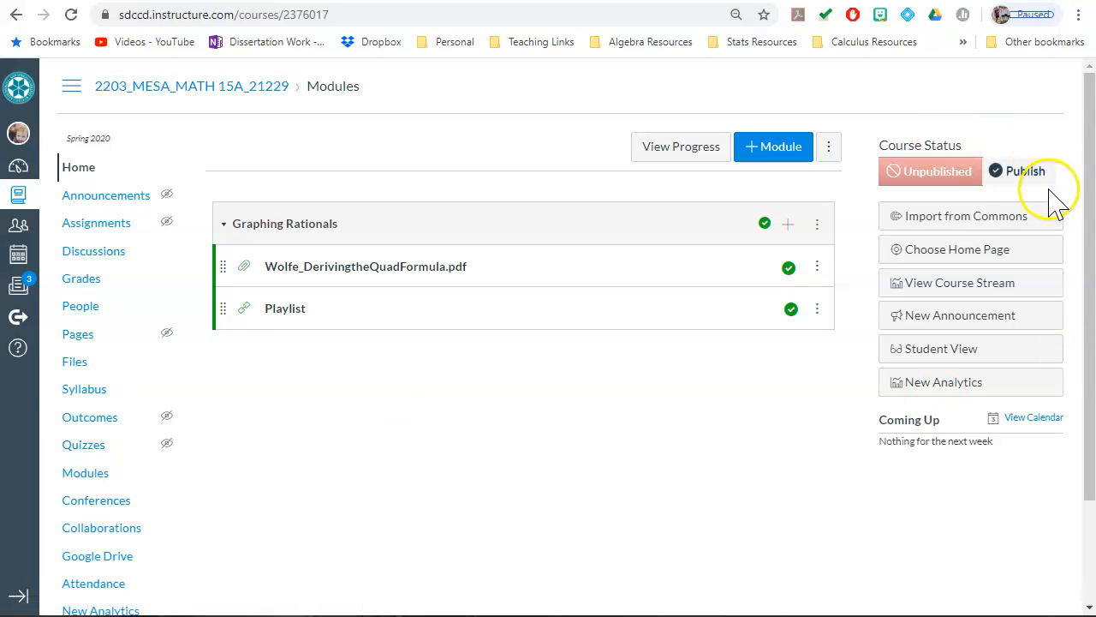
Step: Create a new quiz in the course and title it "Exam 2"
click(93, 449)
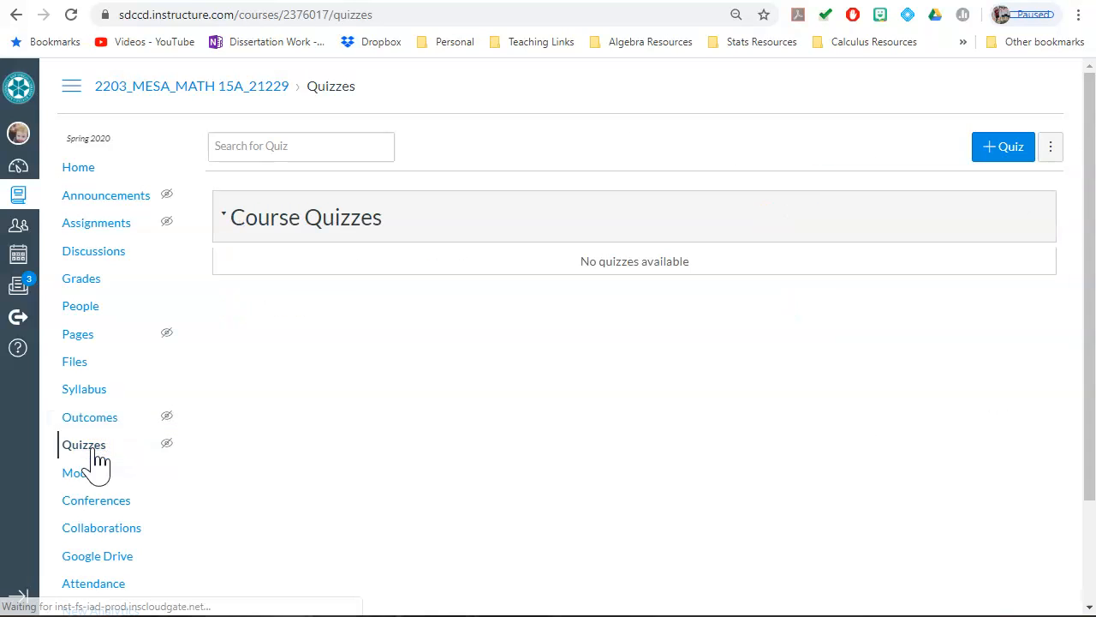
click(999, 163)
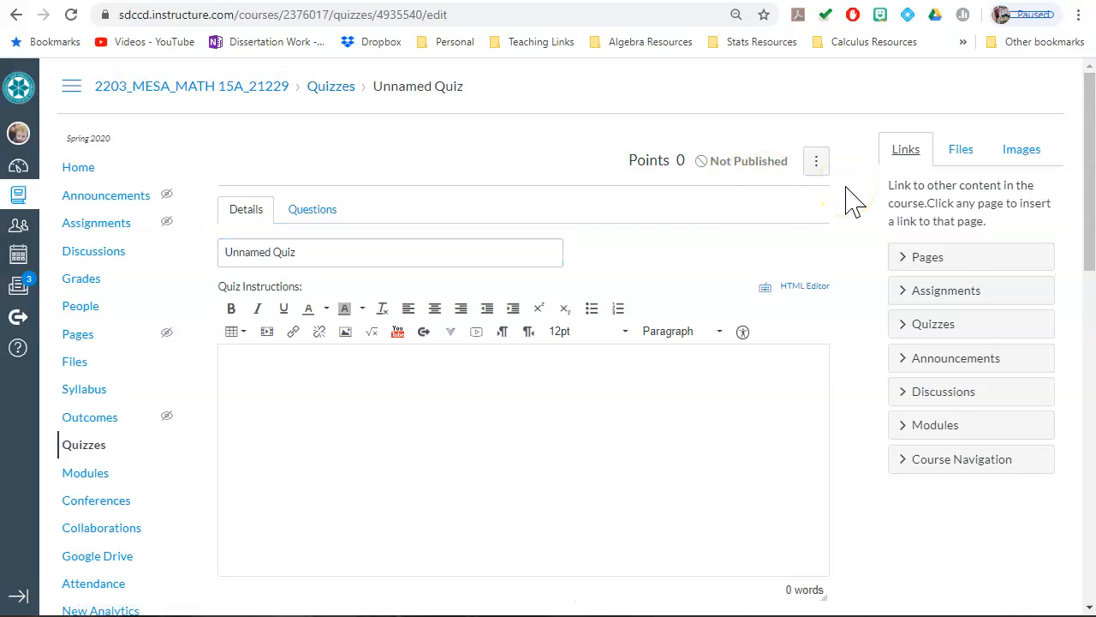
click(254, 250)
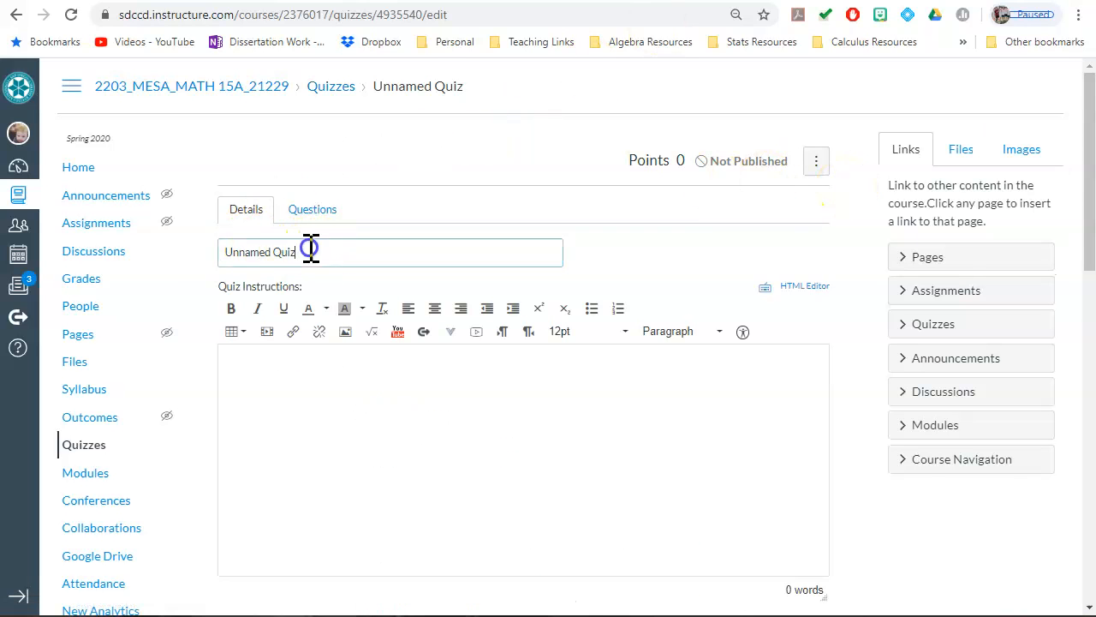
drag(311, 250, 117, 237)
text(Exam 2)
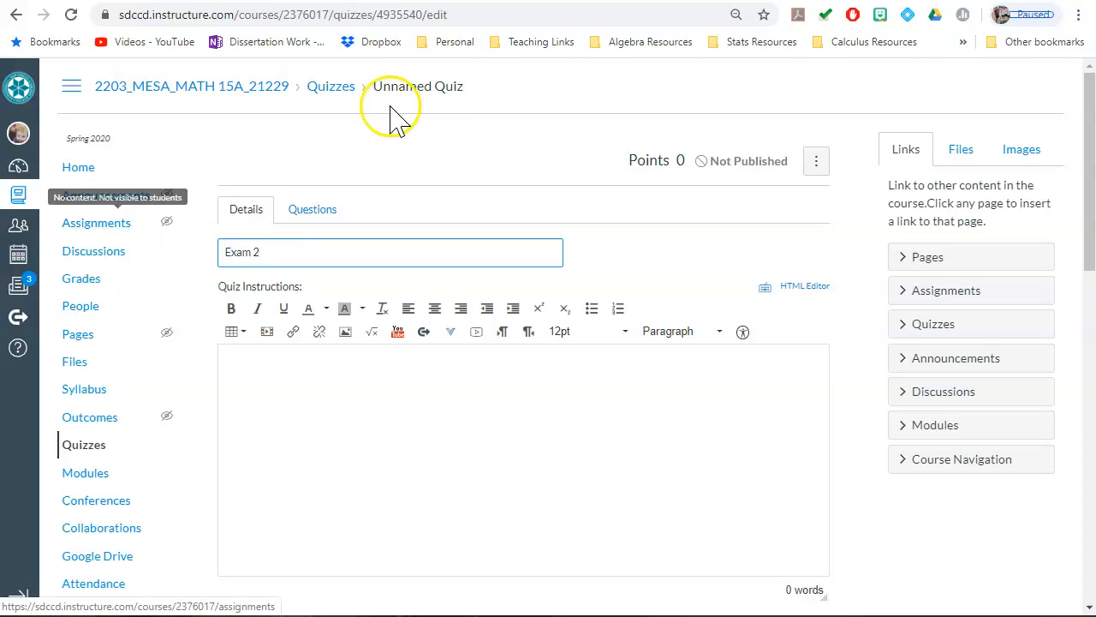
Step: Write the quiz instructions "Please work alone. You can use any outside resources besides humans."
click(477, 461)
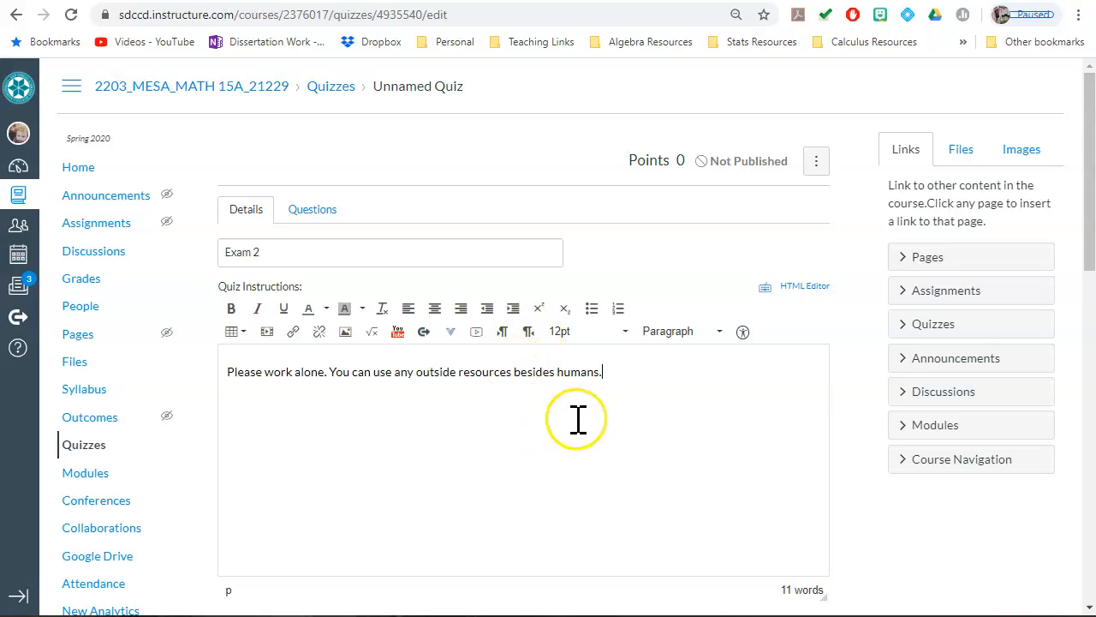
scroll(582, 420, down, 2)
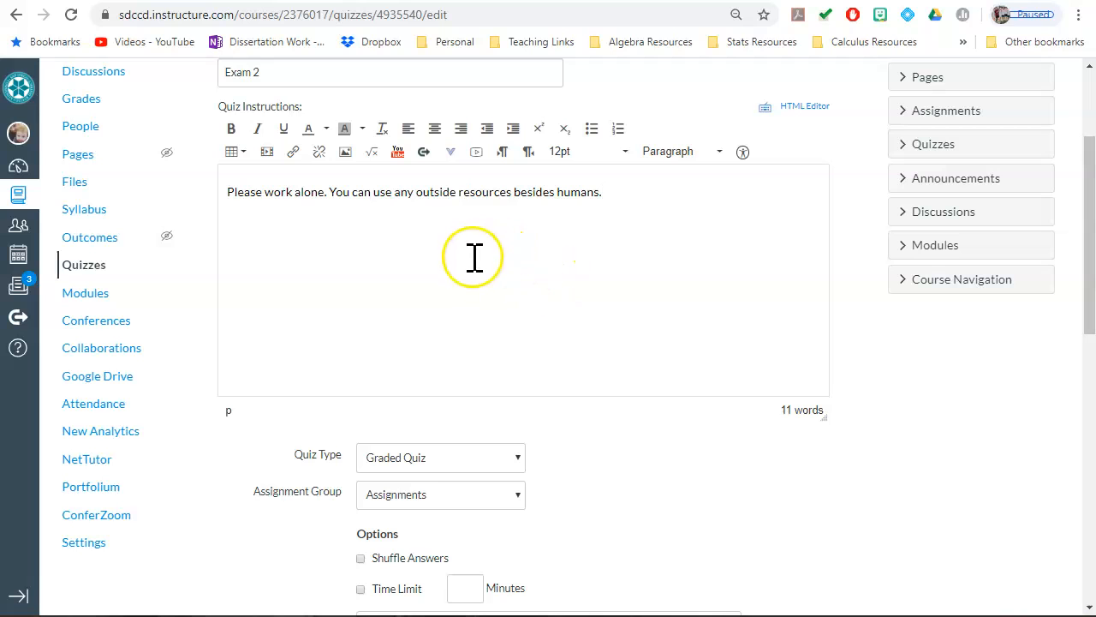
scroll(482, 319, up, 1)
Step: Give the quiz a 90-minute time limit and allow multiple attempts, limited to 2 allowed attempts
scroll(484, 308, down, 3)
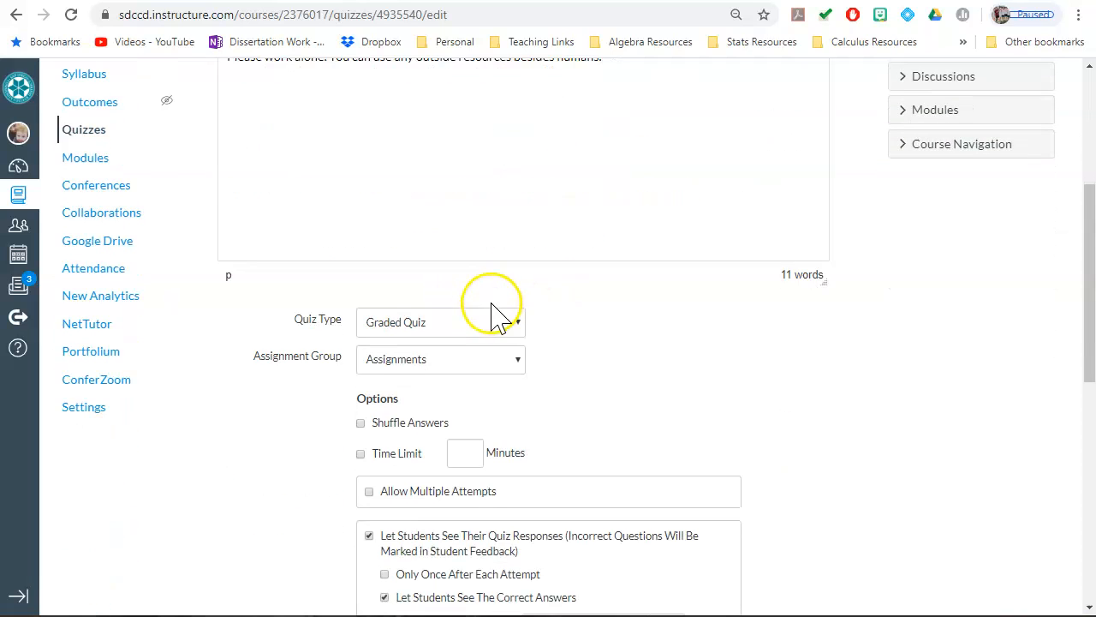
click(398, 410)
click(468, 400)
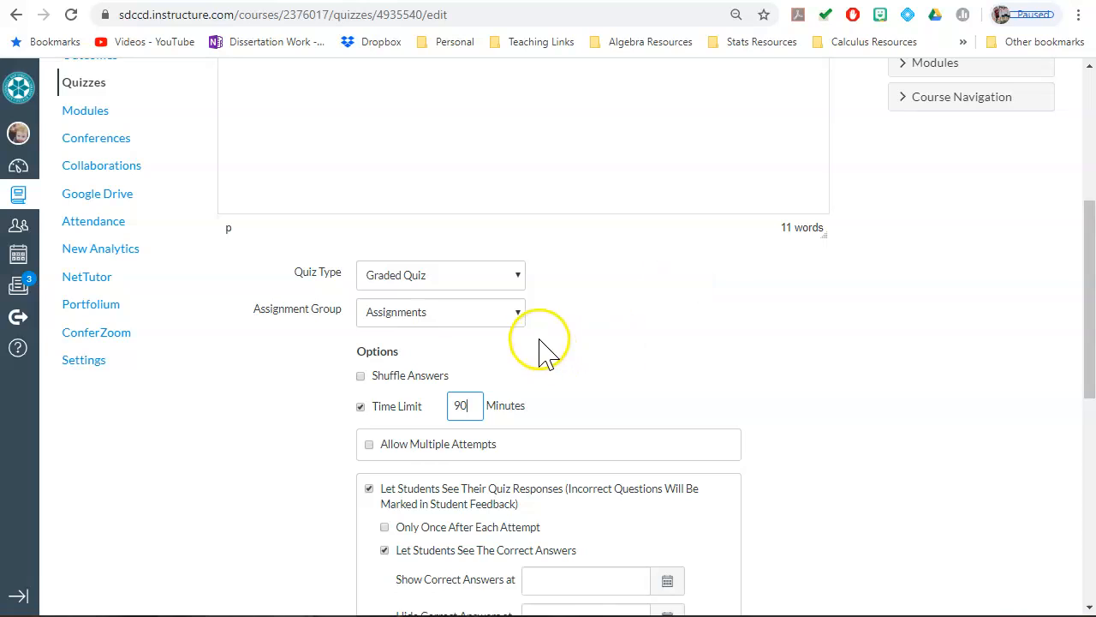
click(376, 445)
click(506, 506)
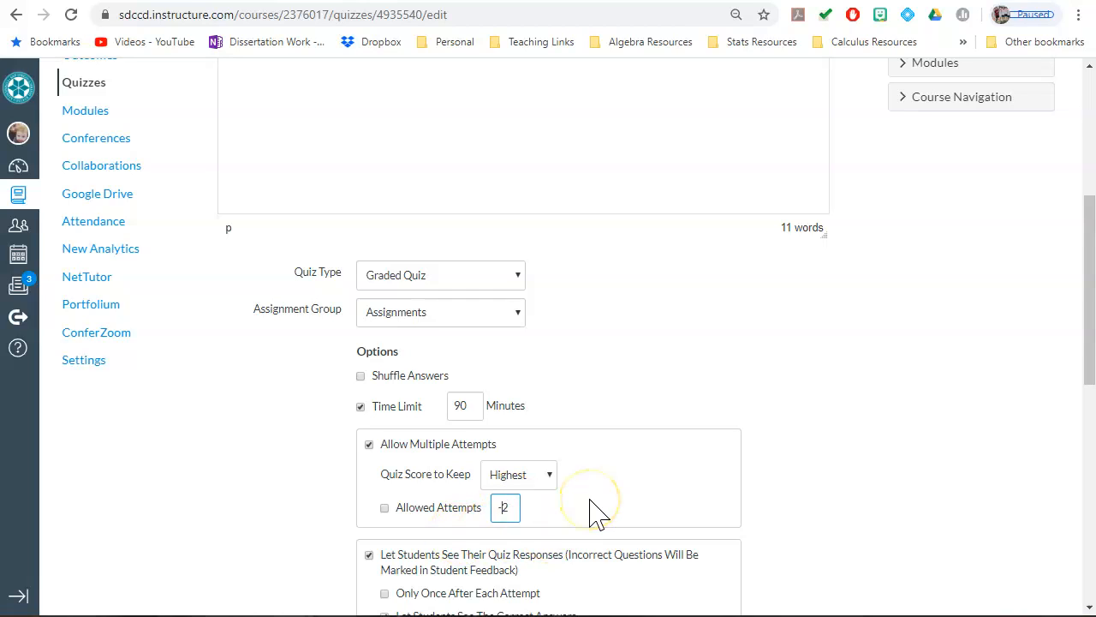
click(384, 508)
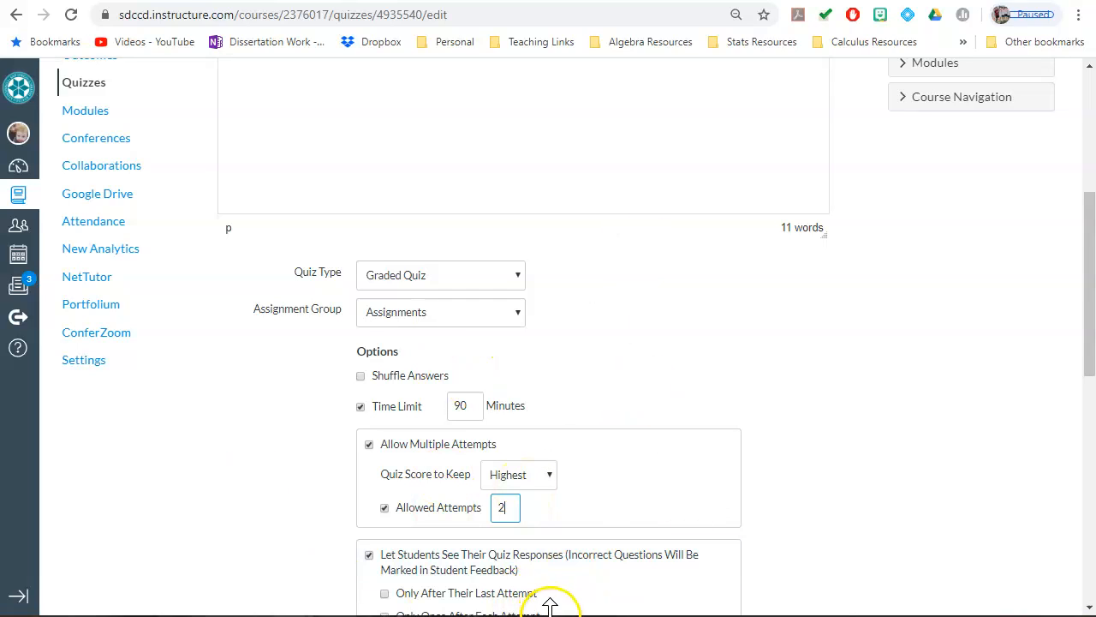
Step: Stop students from seeing the correct answers and their own quiz responses
scroll(548, 479, down, 2)
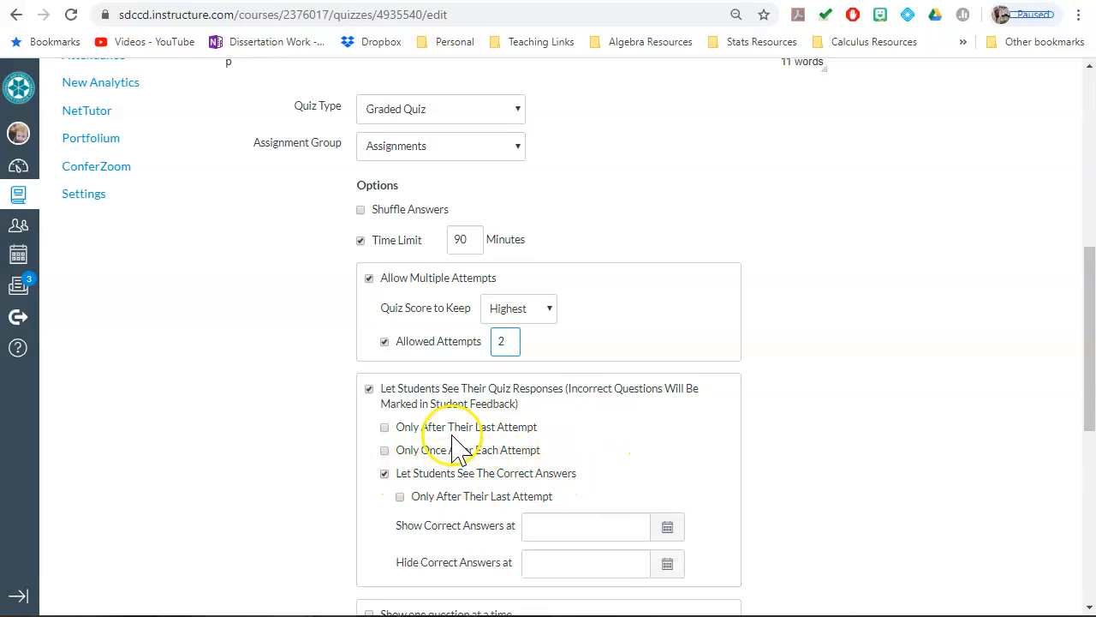
click(384, 475)
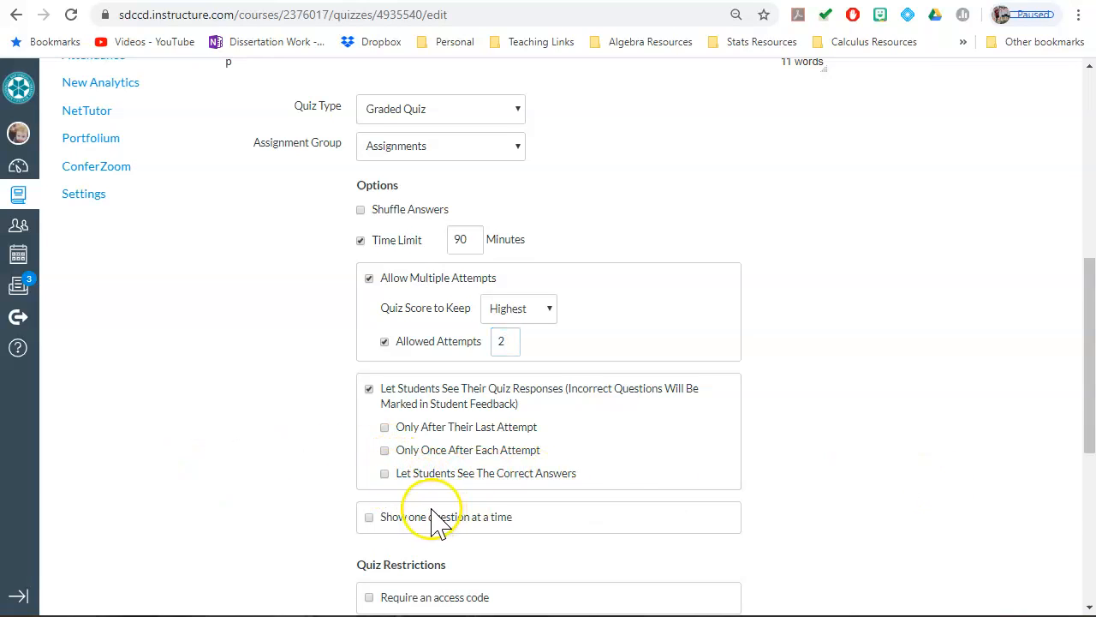
click(385, 474)
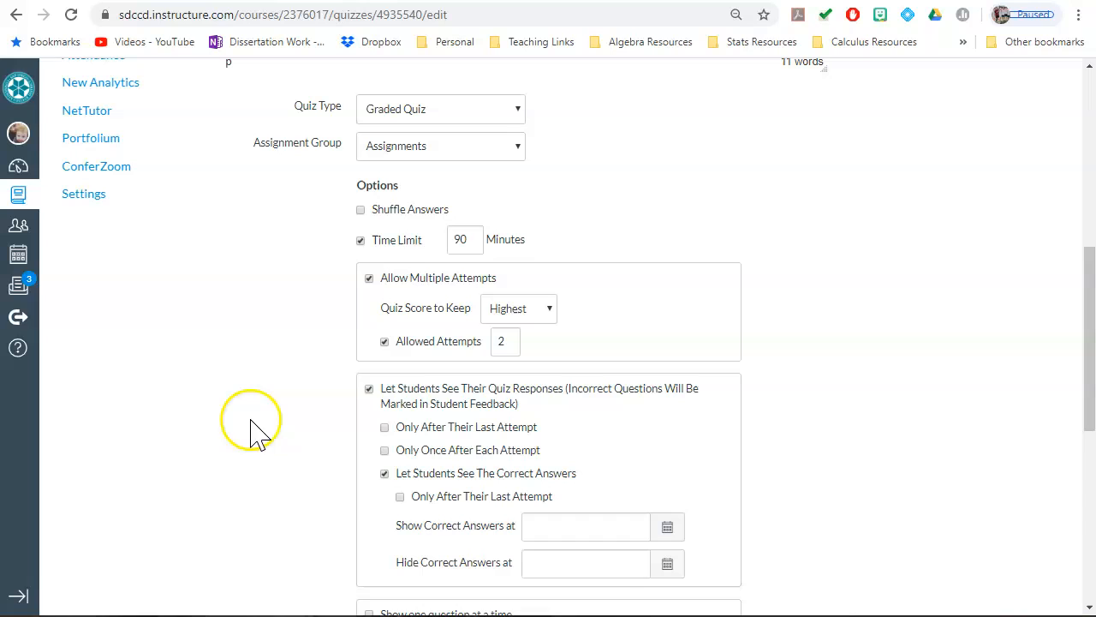
click(385, 472)
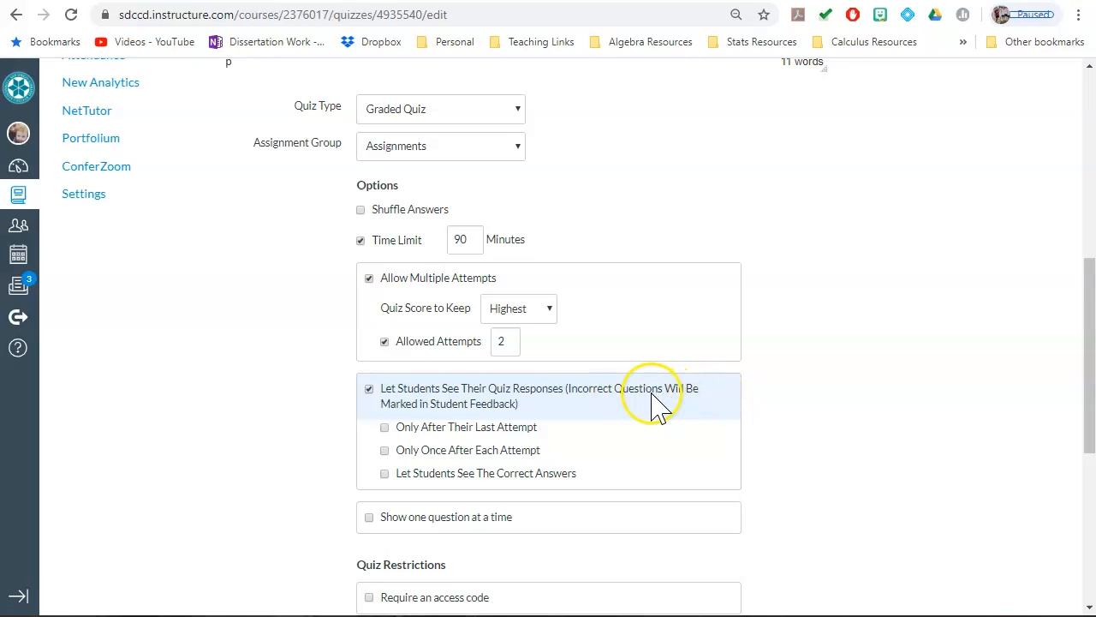
click(369, 389)
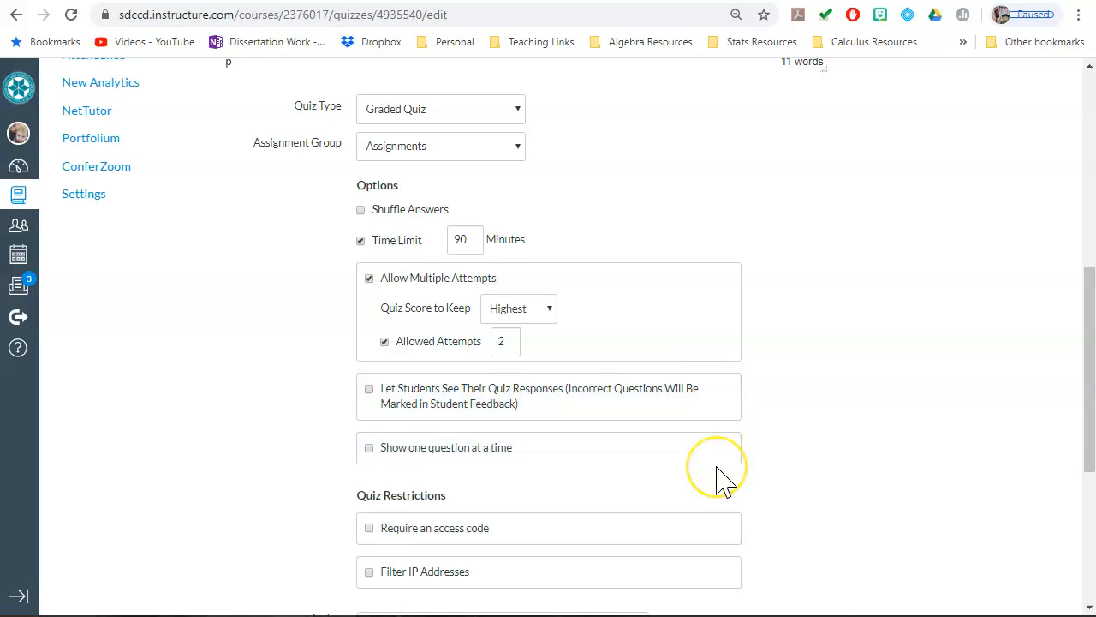
Step: Set the quiz's due date for everyone to March 27, 2020
scroll(719, 478, down, 1)
scroll(720, 478, down, 3)
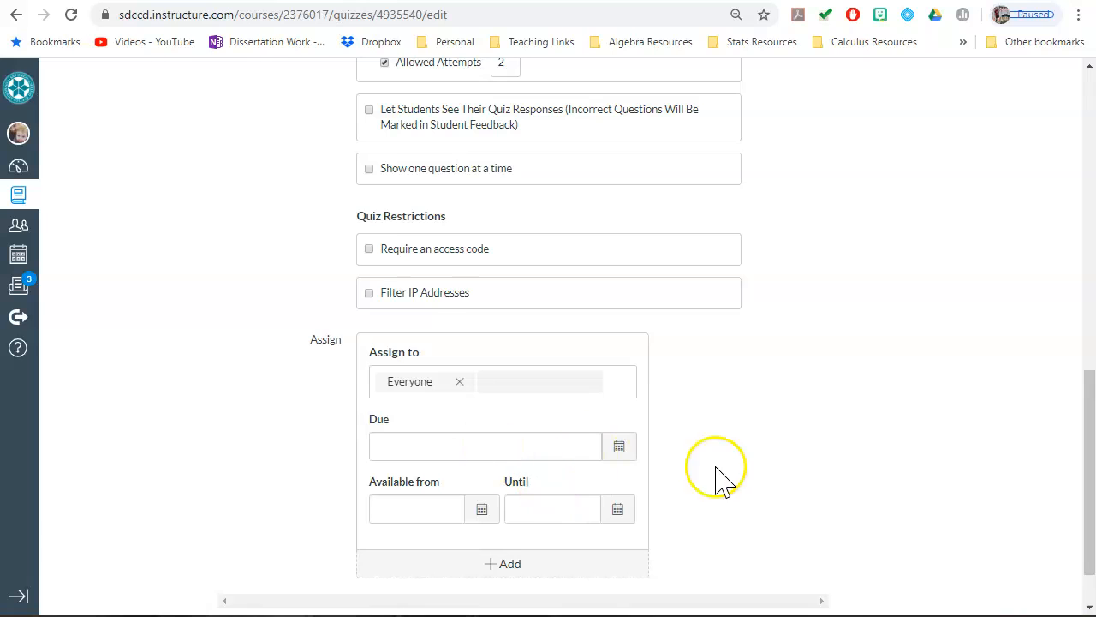
click(619, 452)
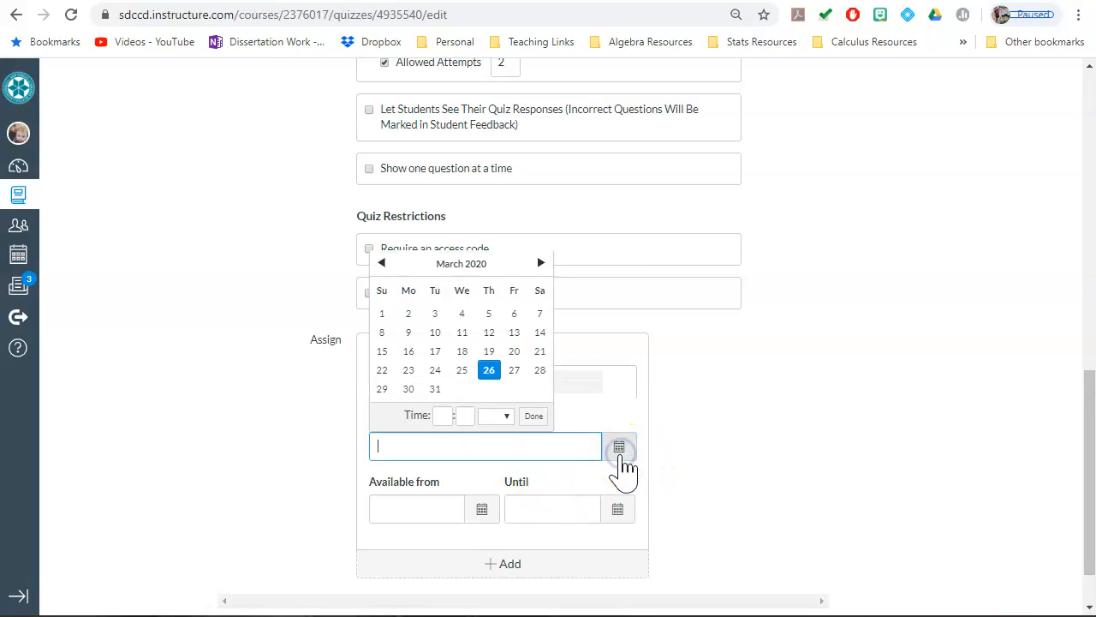
click(515, 371)
click(932, 443)
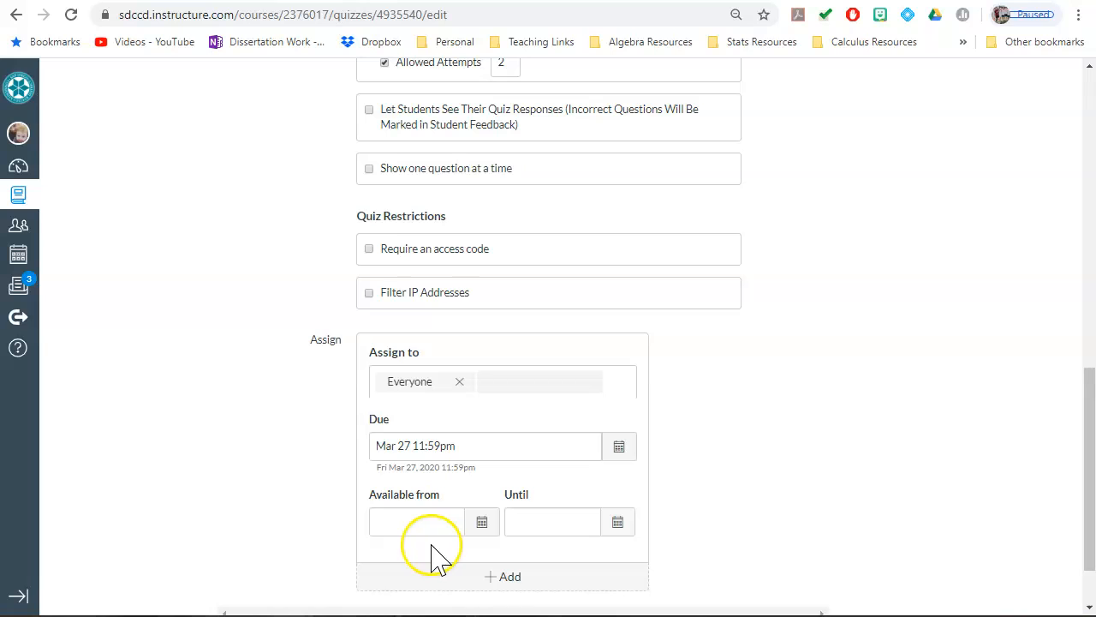
Step: Make the quiz available to everyone from March 26, 2020
click(481, 522)
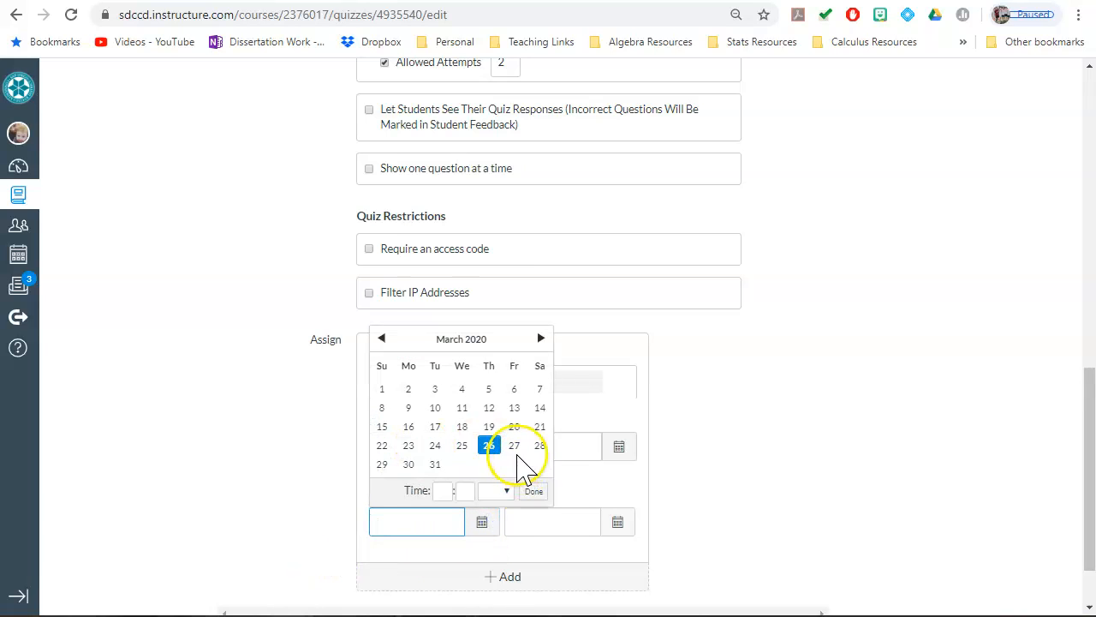
click(490, 446)
click(832, 484)
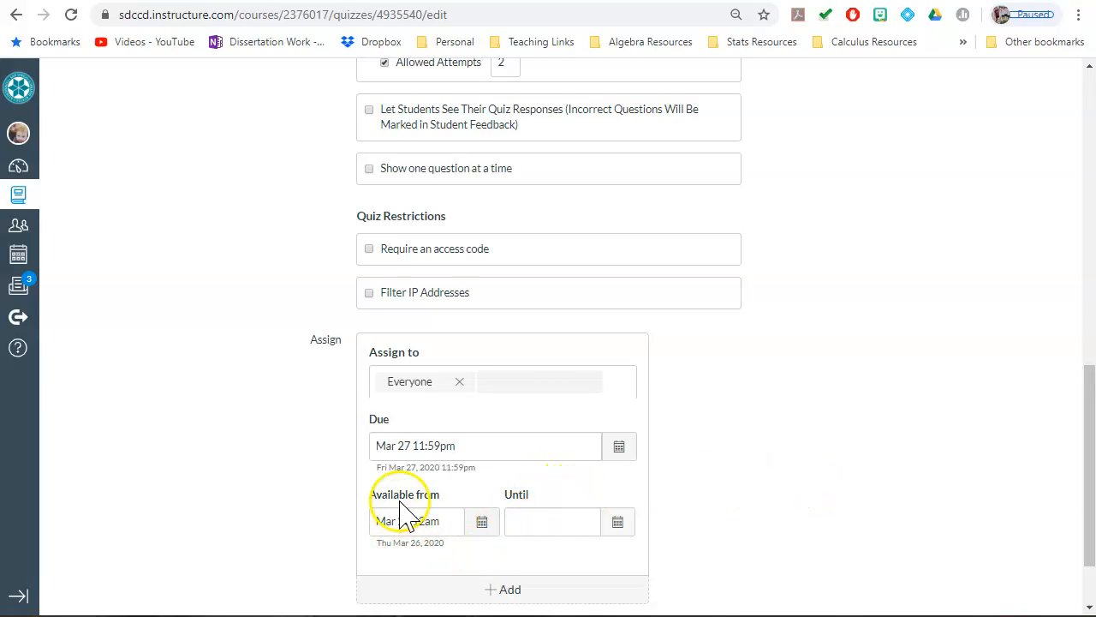
click(482, 522)
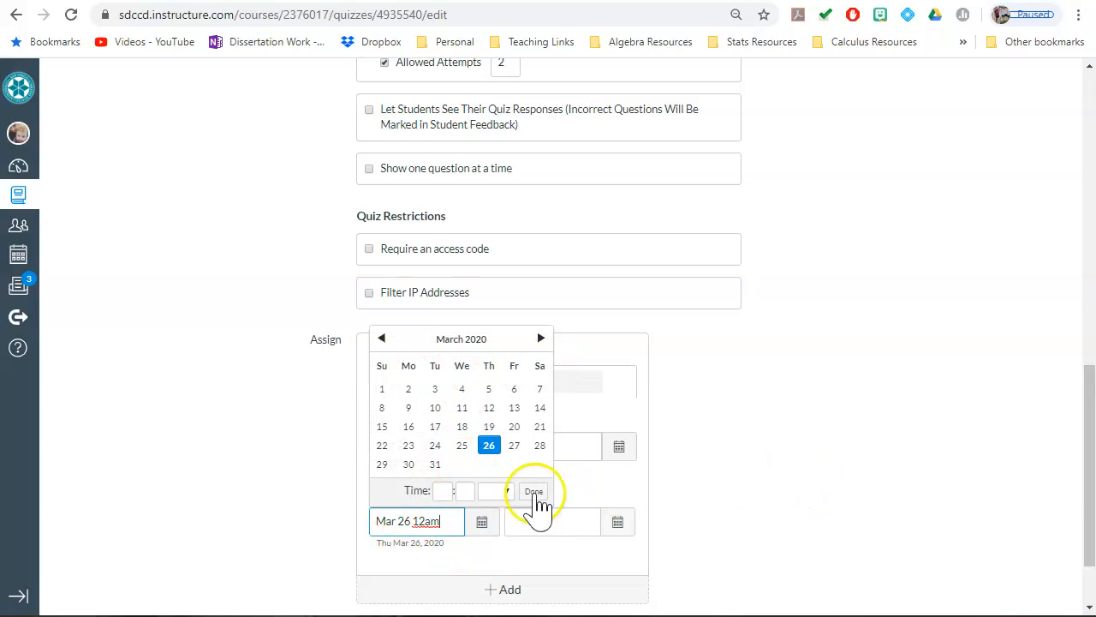
click(895, 501)
Step: Change the quiz's due date to March 28, 2020 at 11:59pm
click(618, 447)
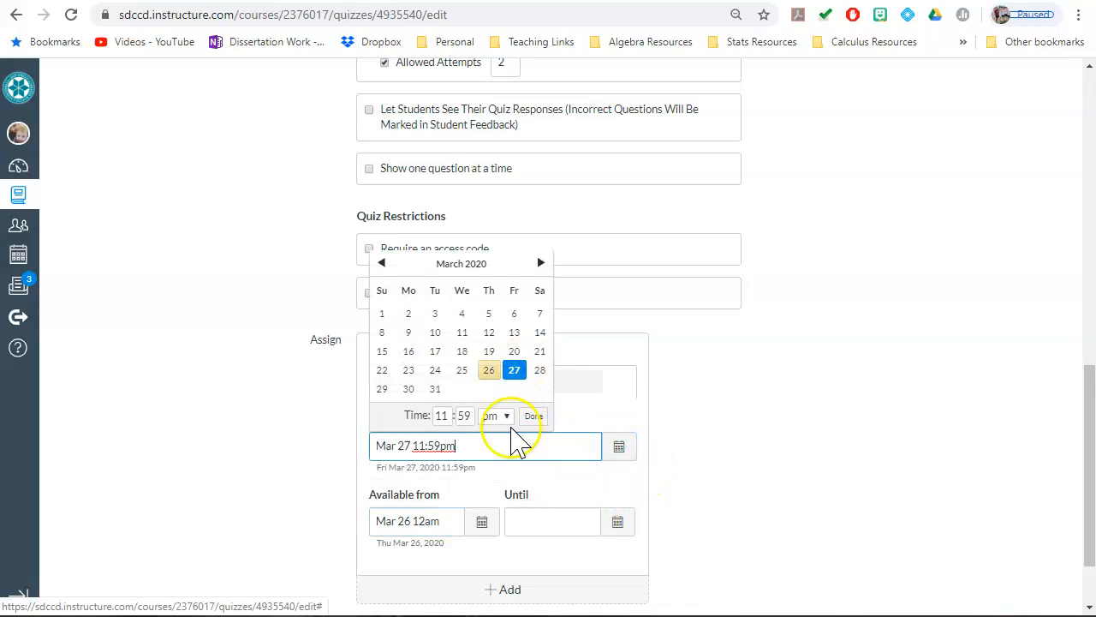
click(537, 372)
click(901, 533)
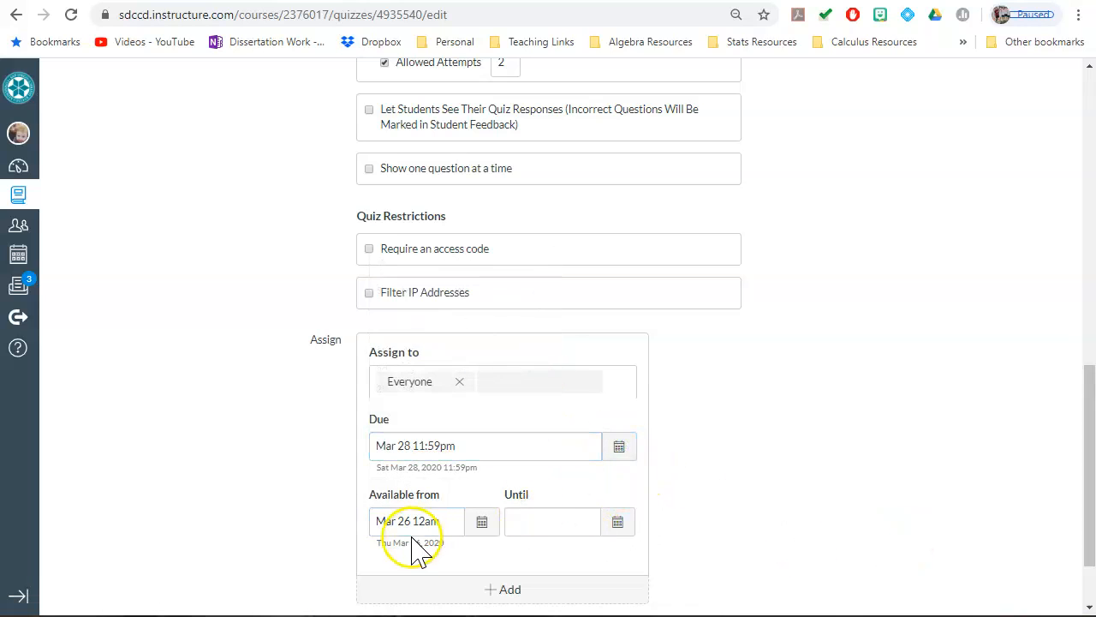
Step: Add the line "The test can be found here:" below the existing text in the quiz instructions
scroll(759, 526, down, 1)
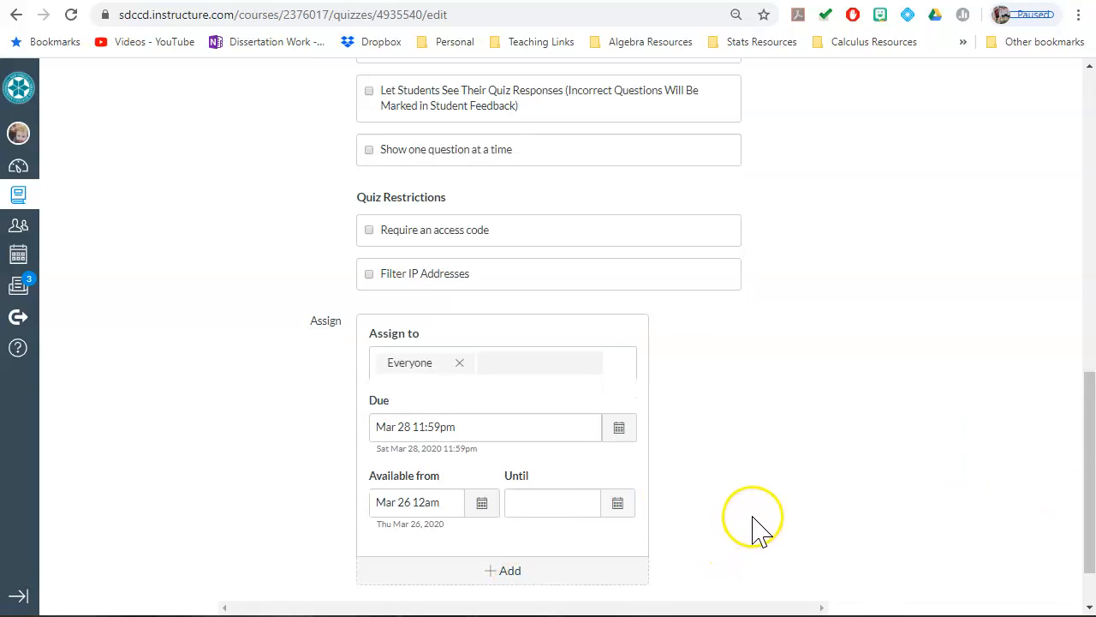
scroll(759, 526, up, 10)
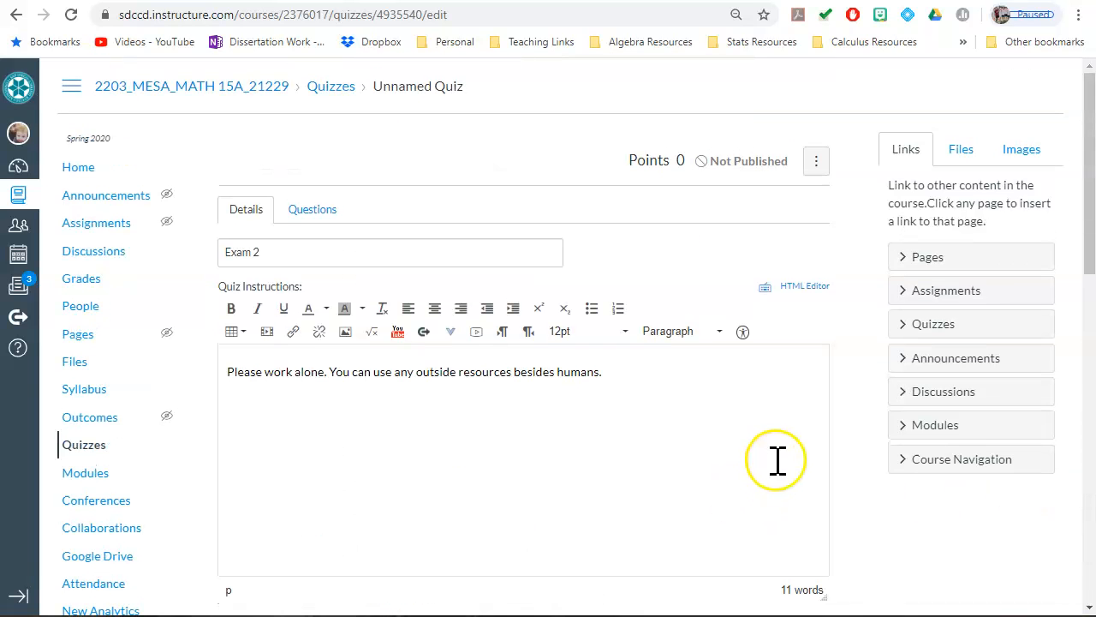
click(313, 216)
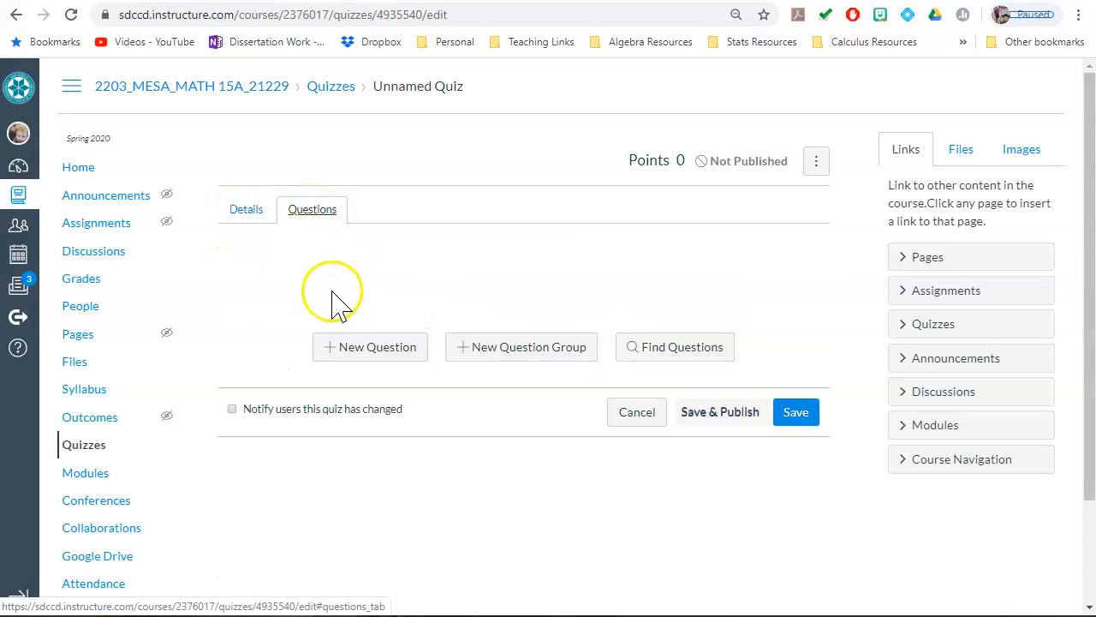
click(250, 211)
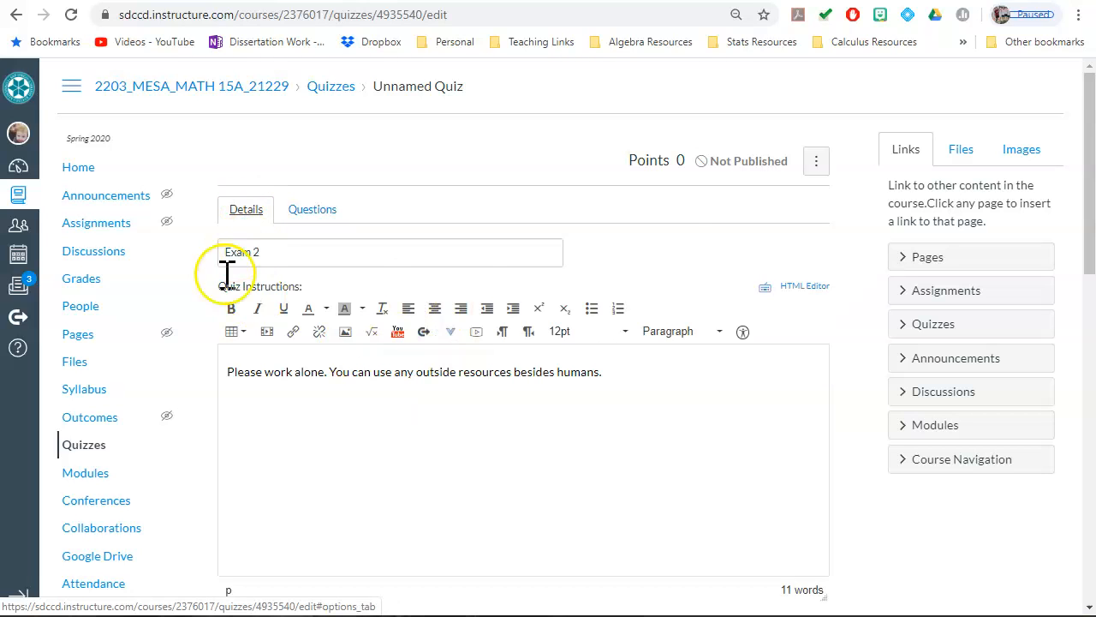
click(724, 395)
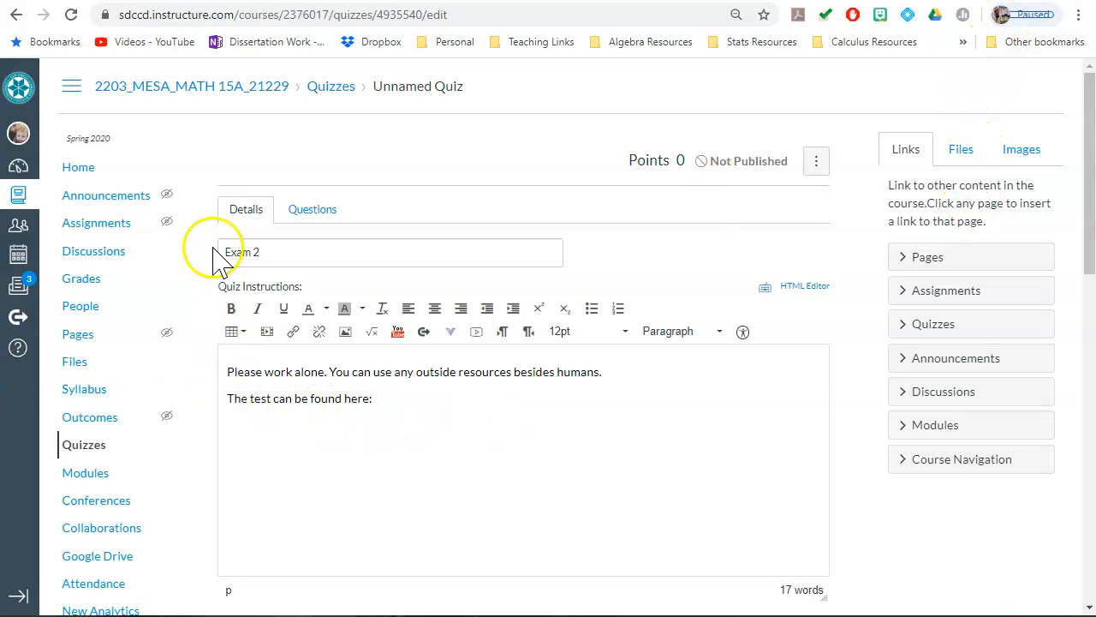
Step: Search the Documents folder for "exam" and choose the Math119_Exam2A_Sp19Key PDF as the new file to upload to the course files
click(964, 151)
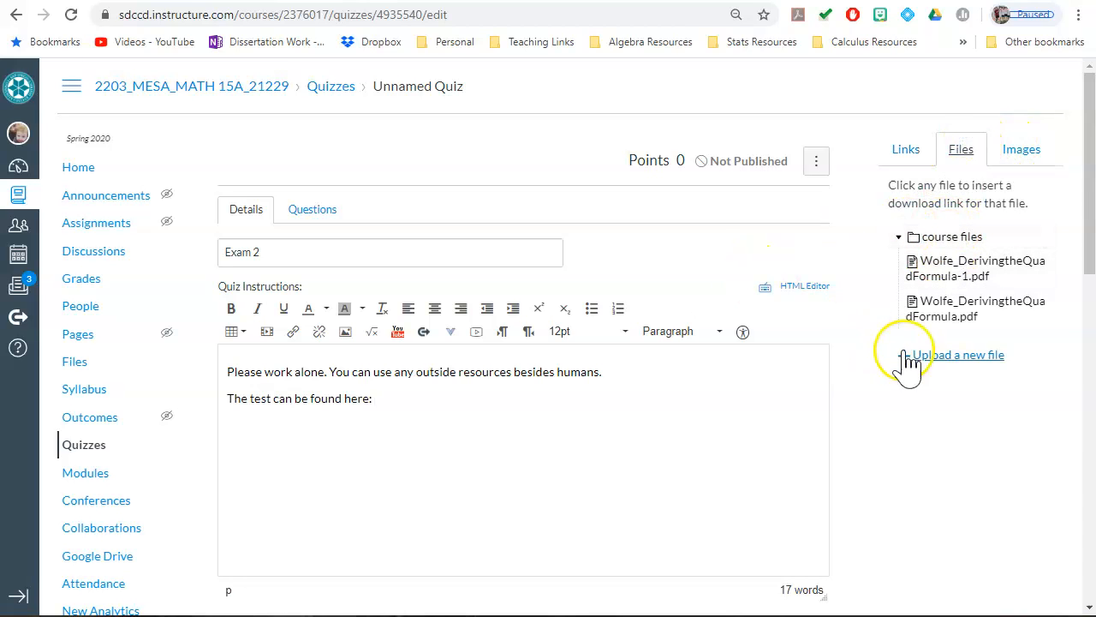
click(949, 370)
click(917, 396)
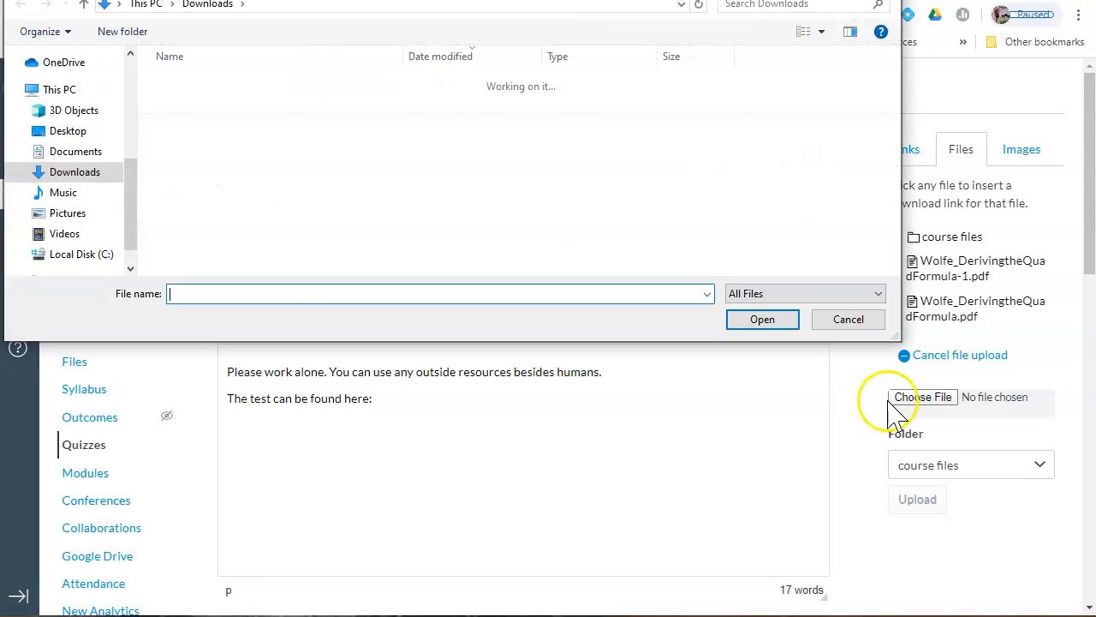
drag(882, 329, 949, 476)
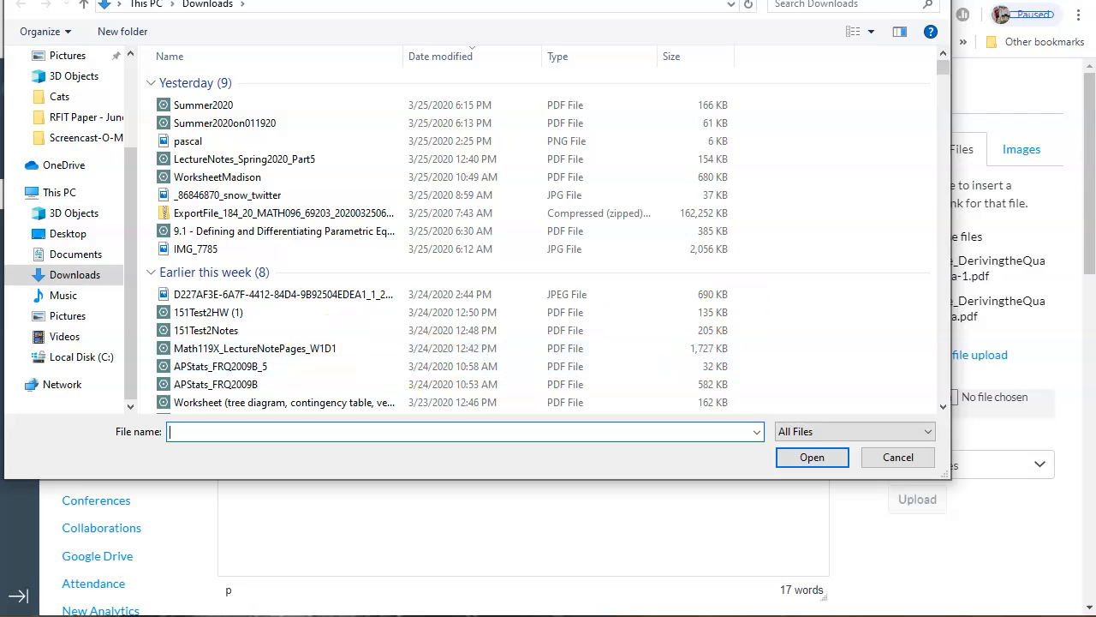
click(77, 254)
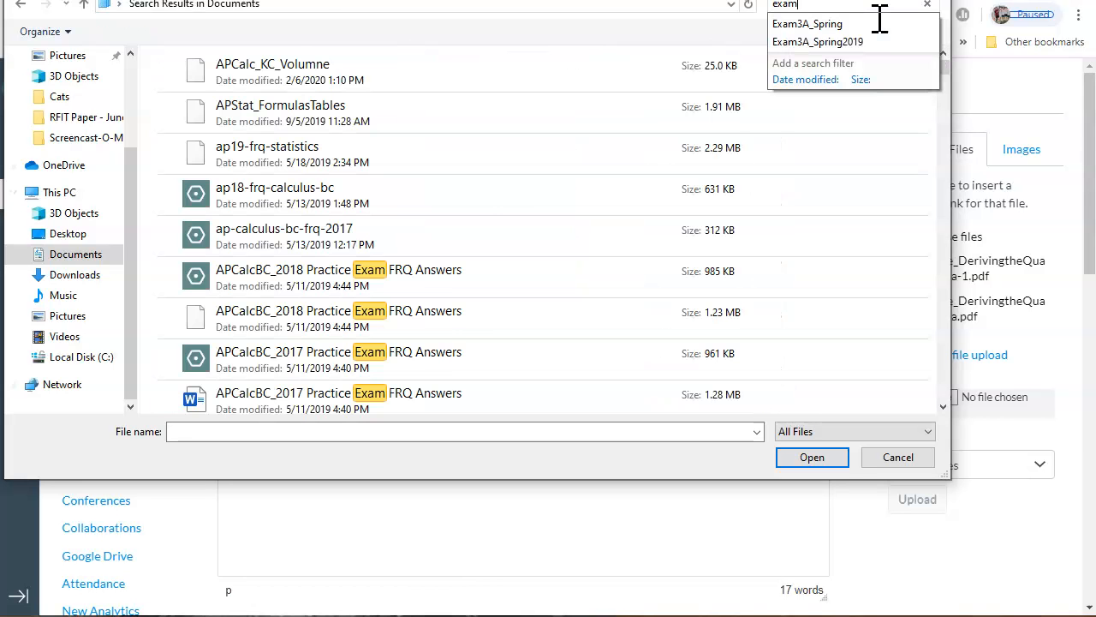
scroll(576, 265, down, 2)
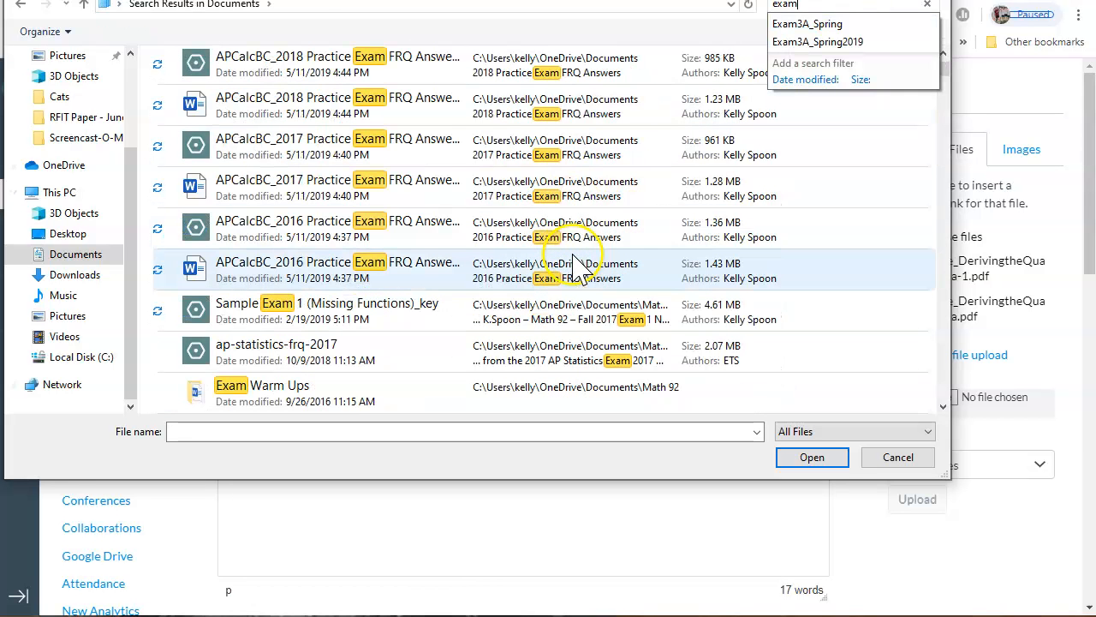
scroll(572, 268, down, 1)
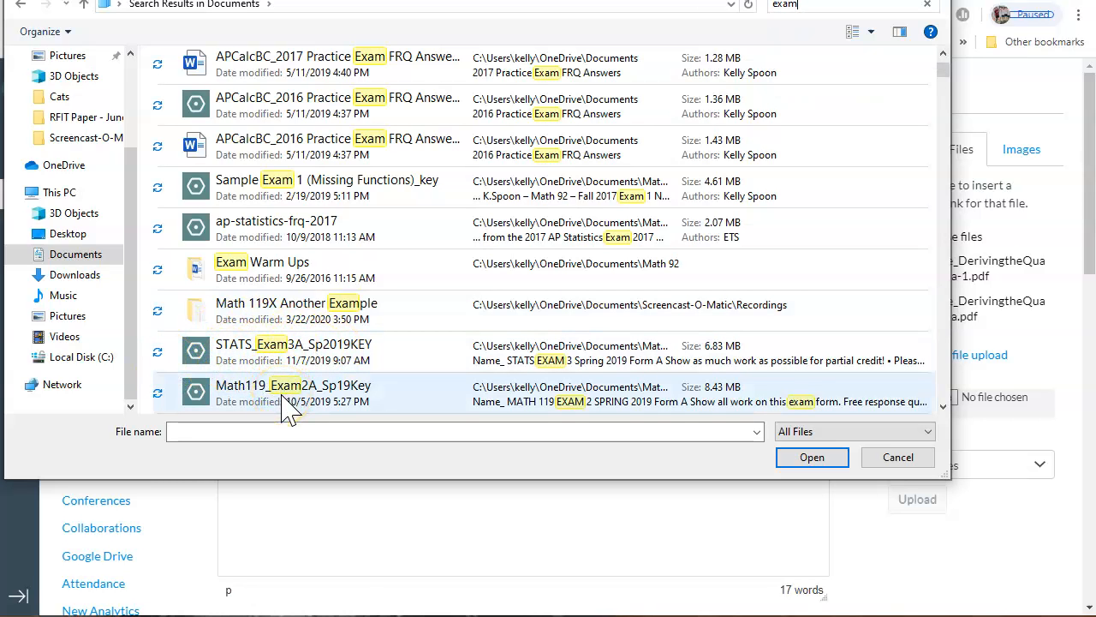
double_click(284, 399)
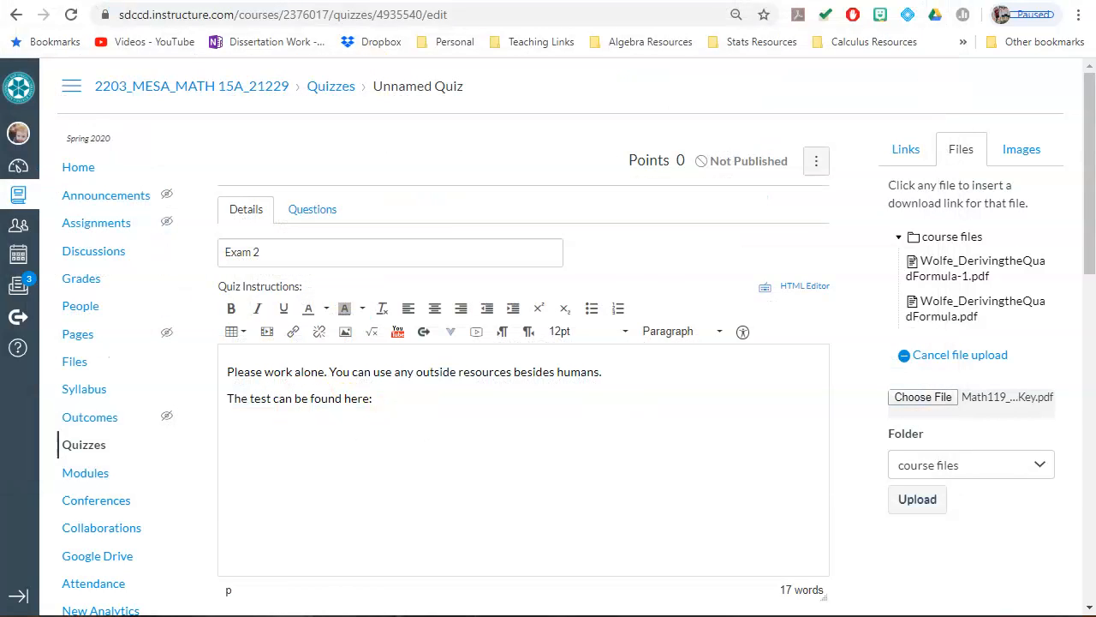
Step: Choose the M96X_SExam4_Fall2018 PDF from the Math 119 folder instead and upload it to the course files
click(976, 398)
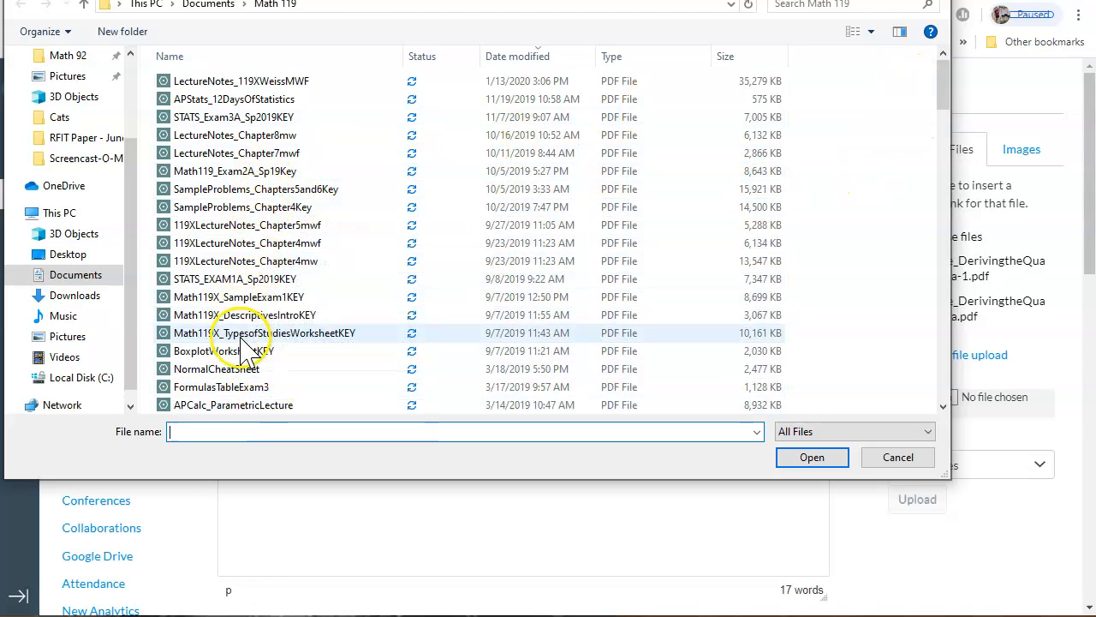
scroll(257, 338, down, 2)
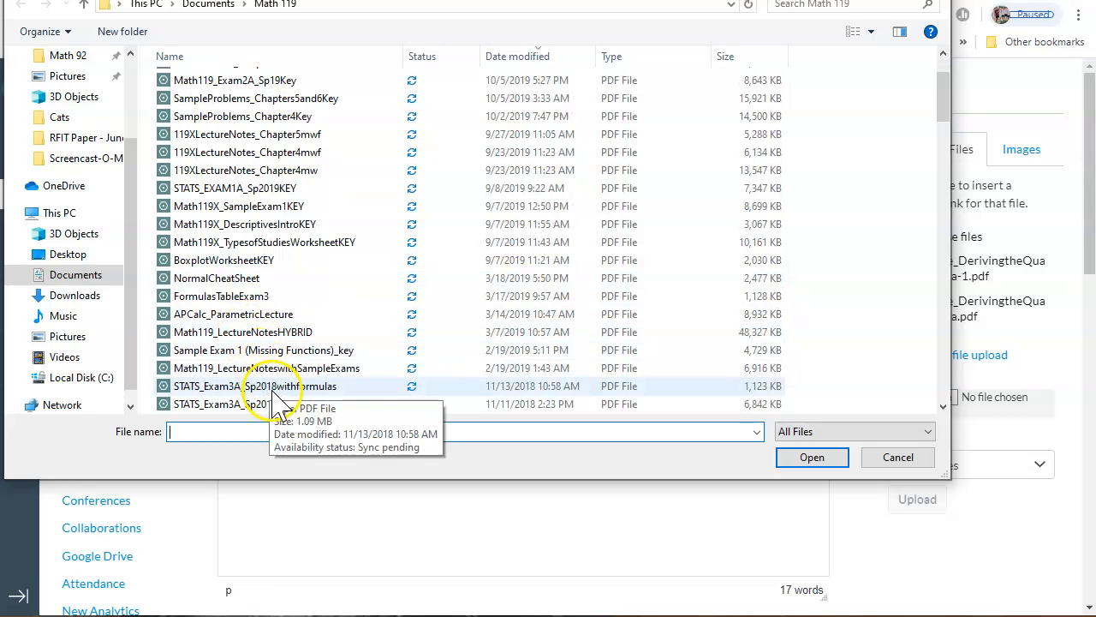
scroll(274, 401, down, 1)
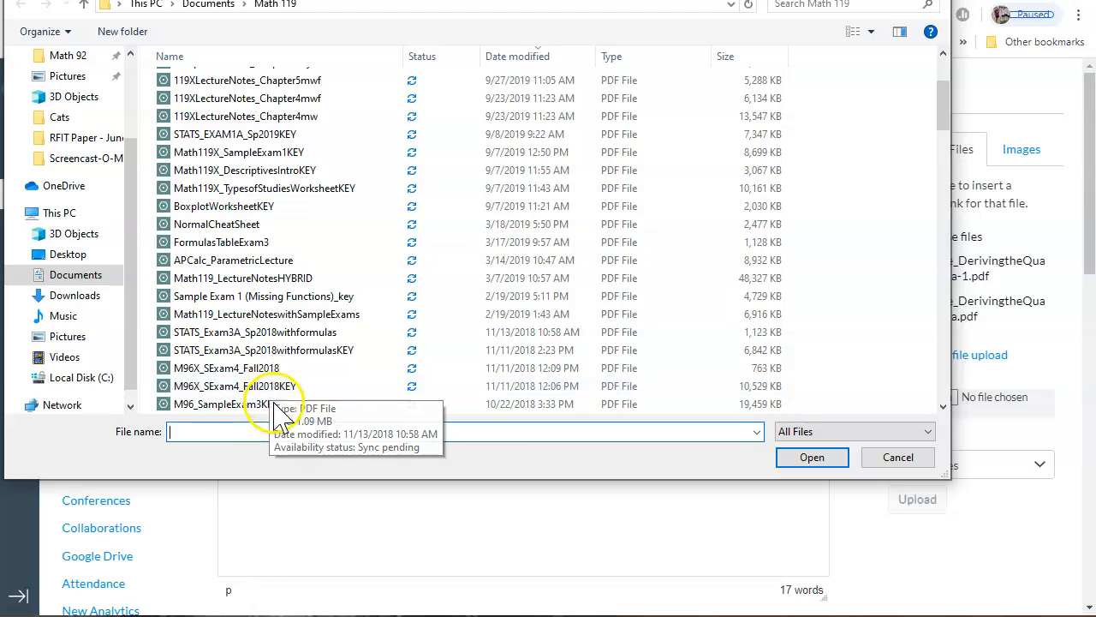
double_click(284, 367)
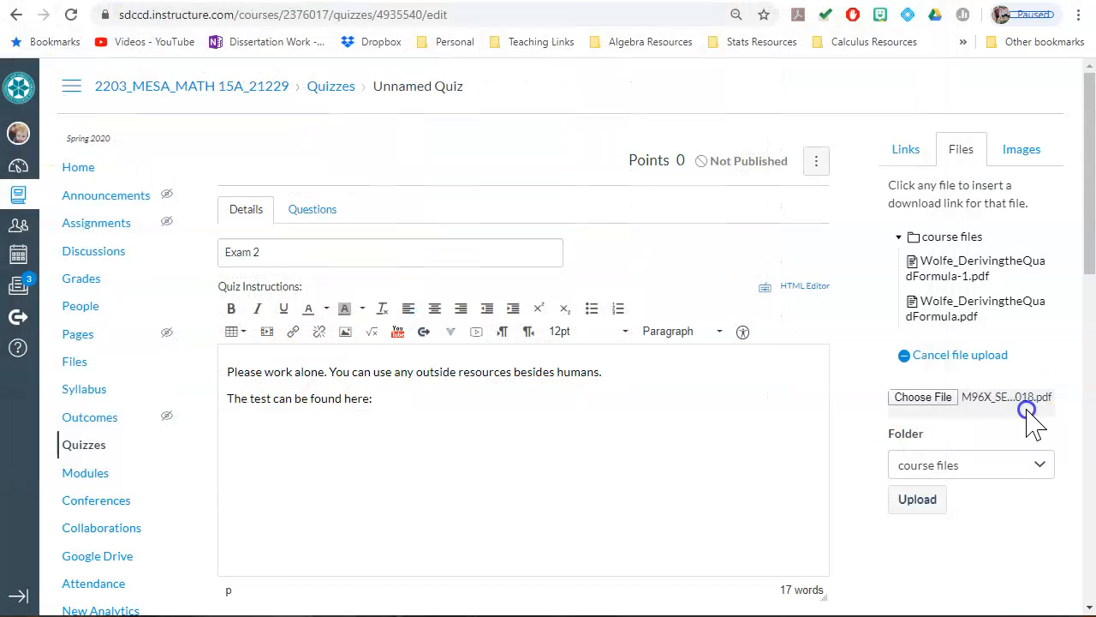
click(922, 504)
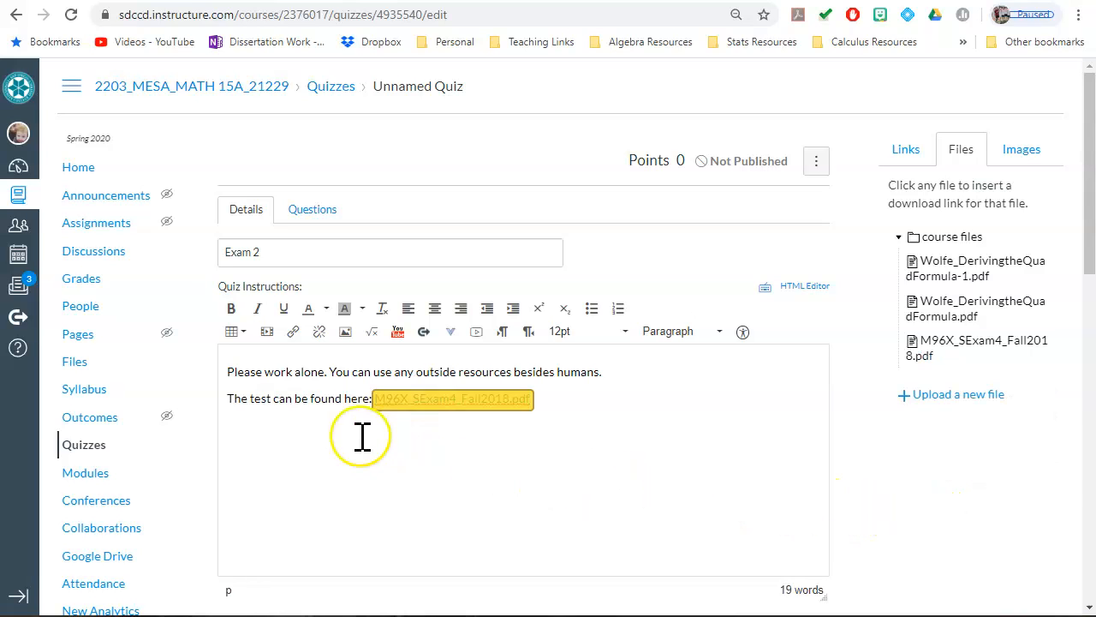
Step: Replace the text of the inserted file link in the quiz instructions with "Exam 2 here!"
drag(536, 401, 394, 409)
click(394, 409)
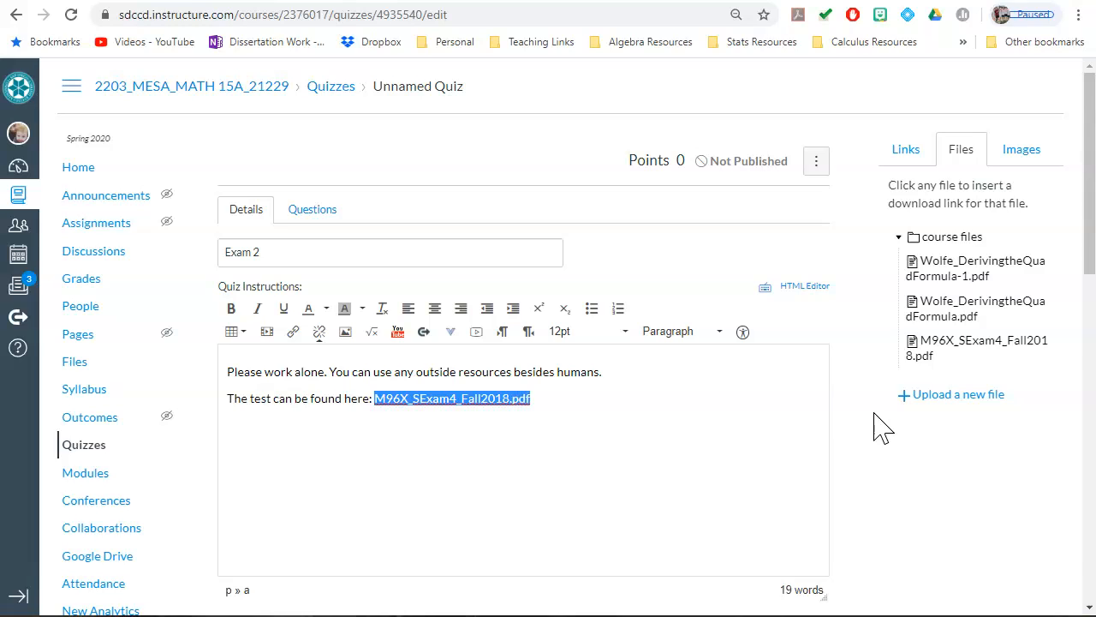
text(E)
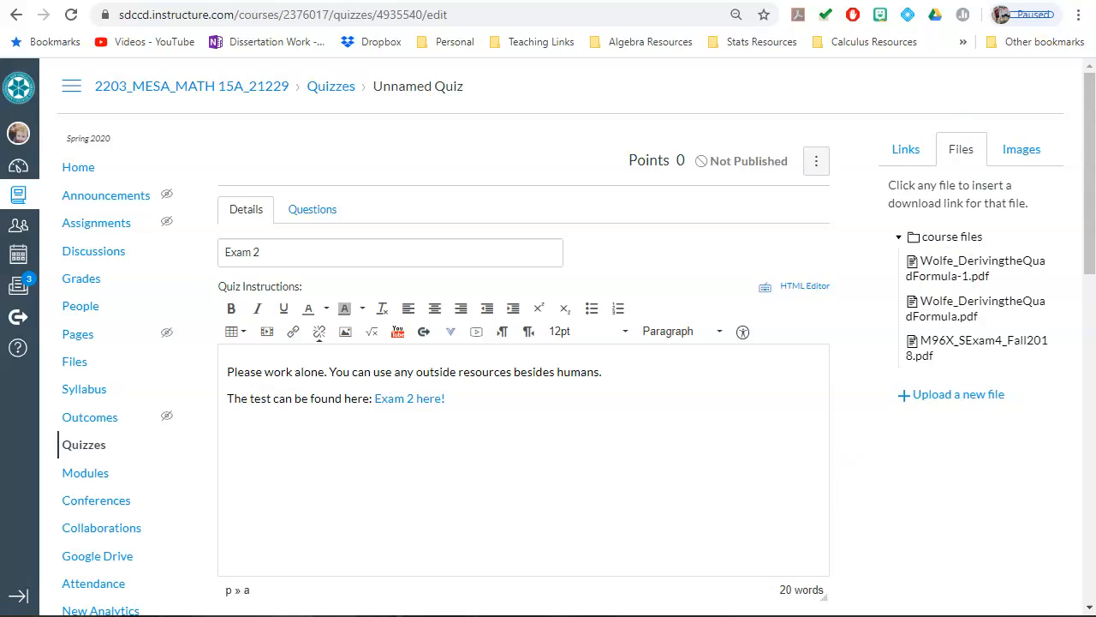
Step: Add a new multiple choice question to the quiz with "1." as the question text
scroll(659, 392, down, 2)
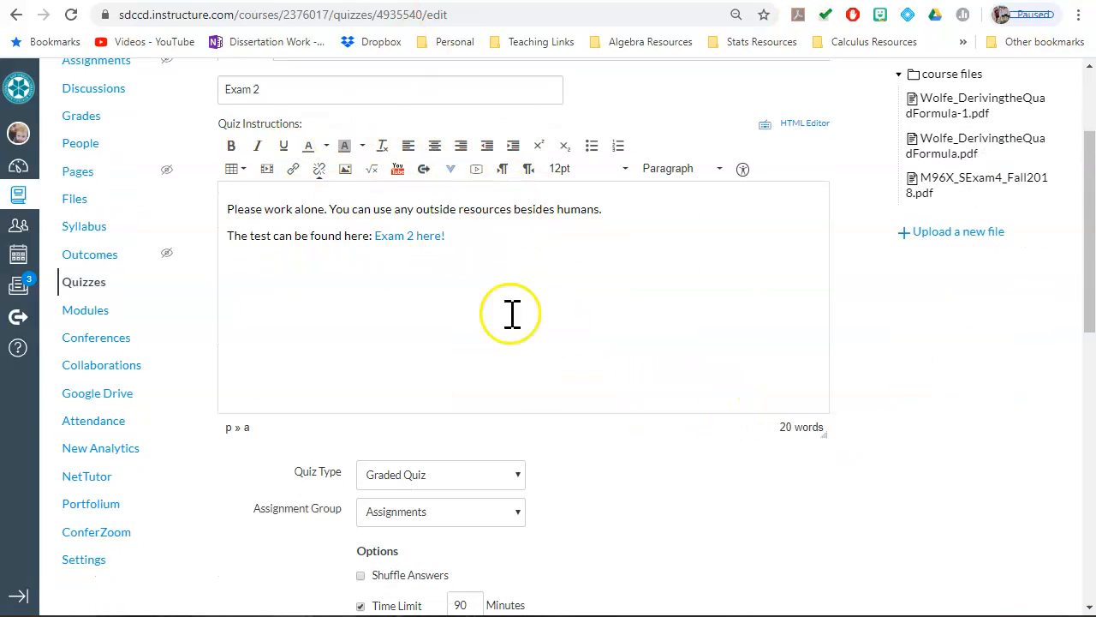
scroll(581, 345, down, 1)
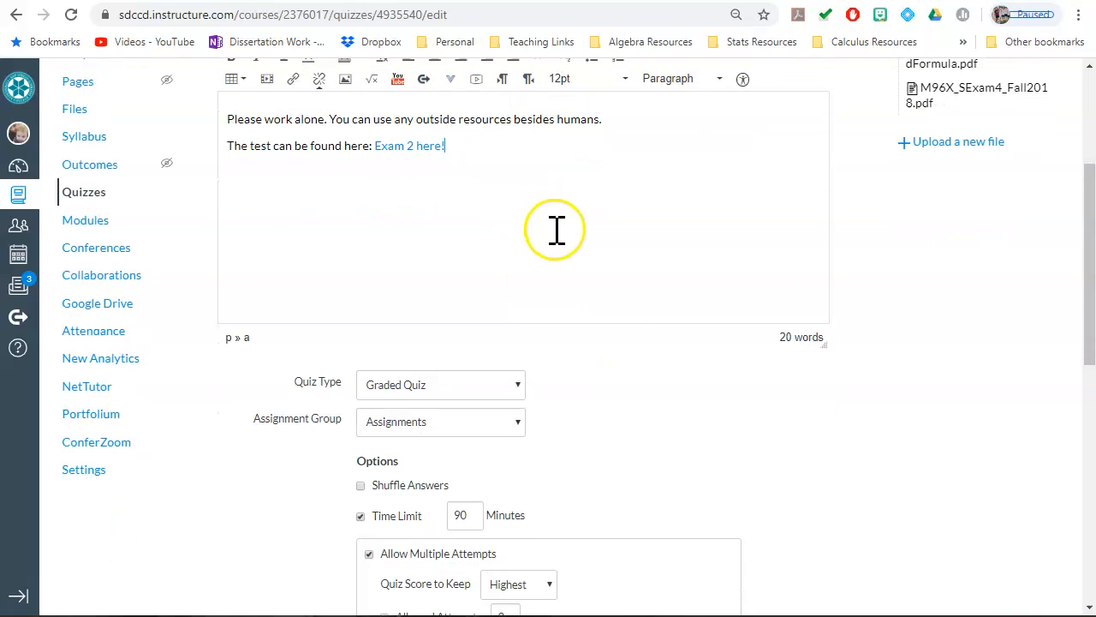
scroll(570, 281, up, 2)
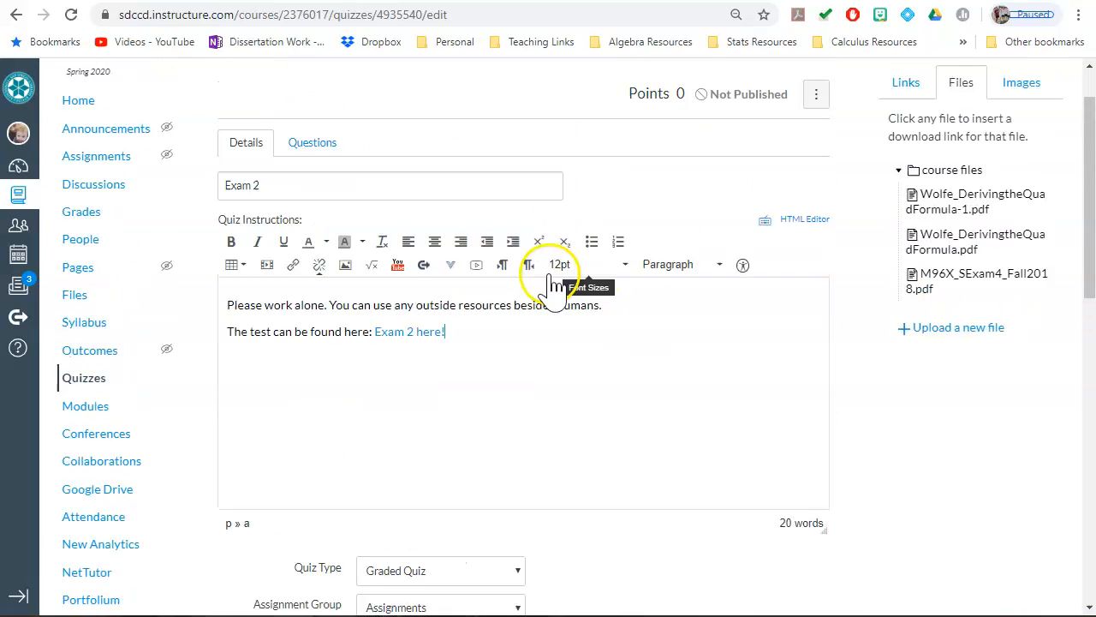
scroll(555, 282, up, 1)
click(311, 197)
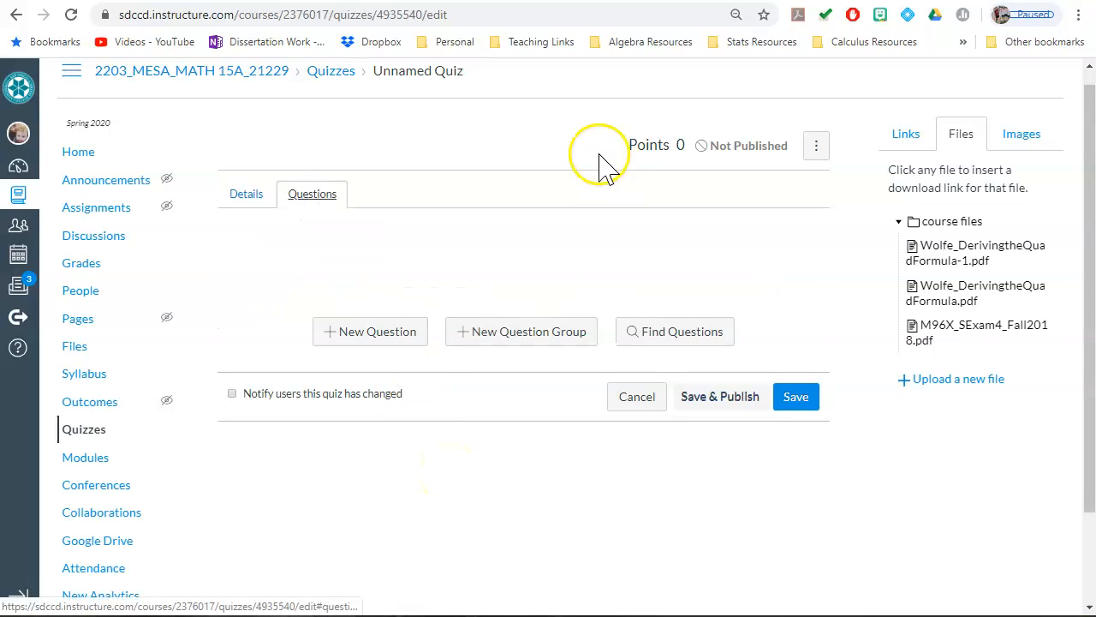
click(370, 334)
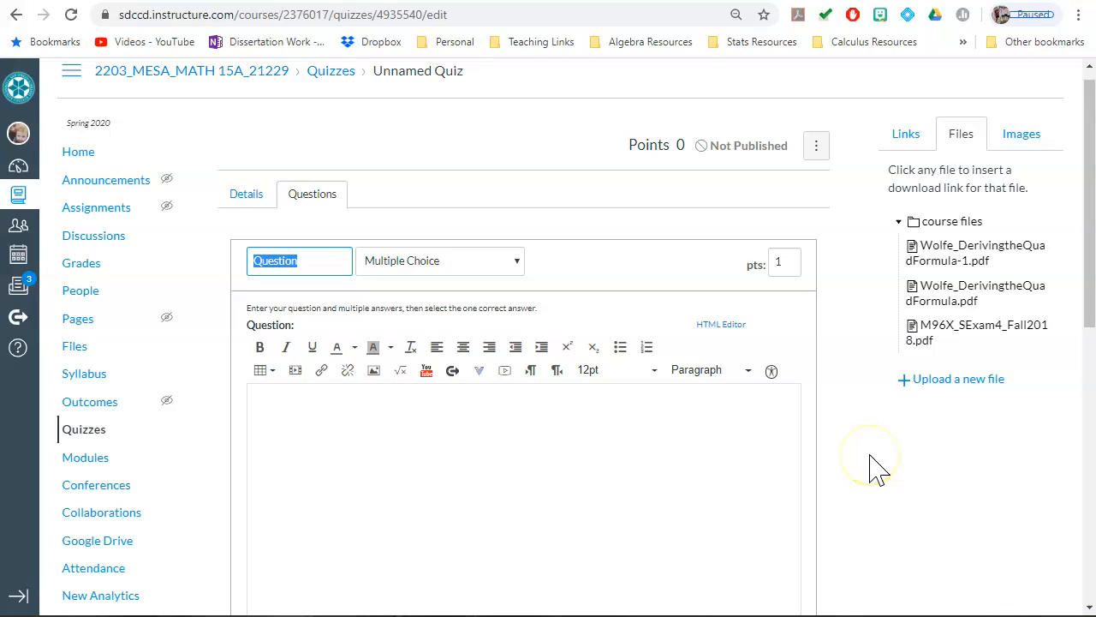
scroll(735, 199, down, 1)
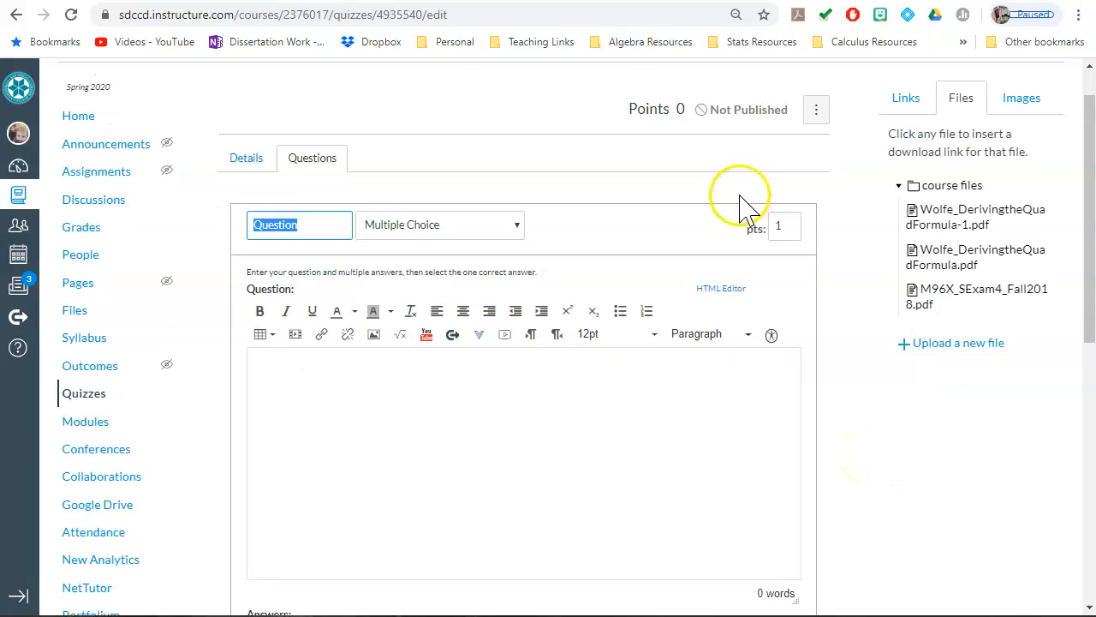
click(441, 354)
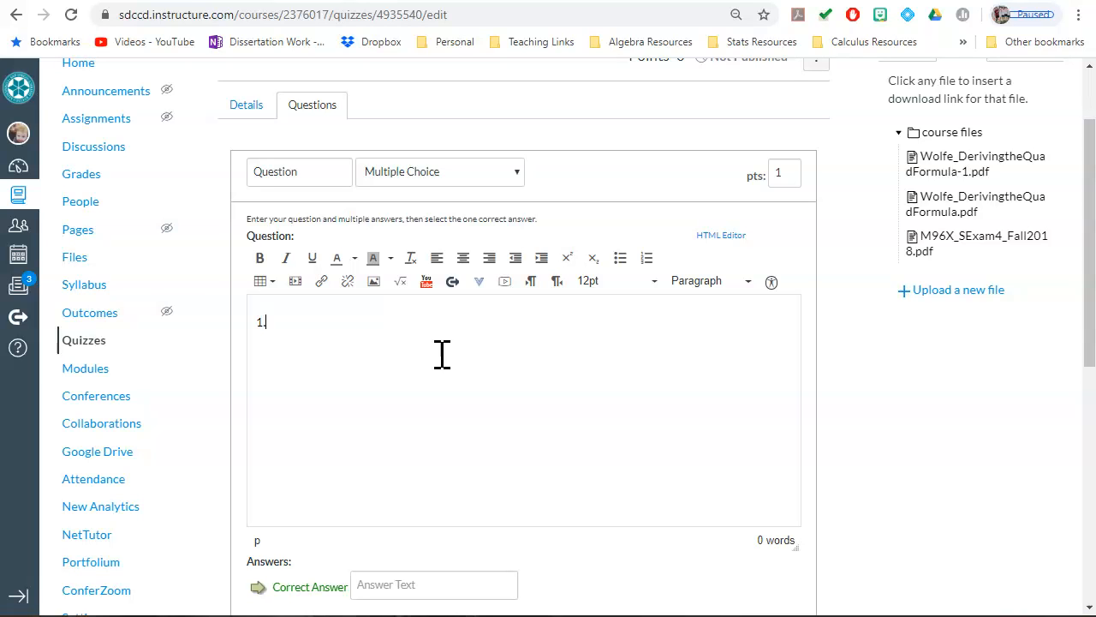
Step: Fill in the first question's four answer choices as A, B, C and D
scroll(453, 364, down, 3)
click(434, 352)
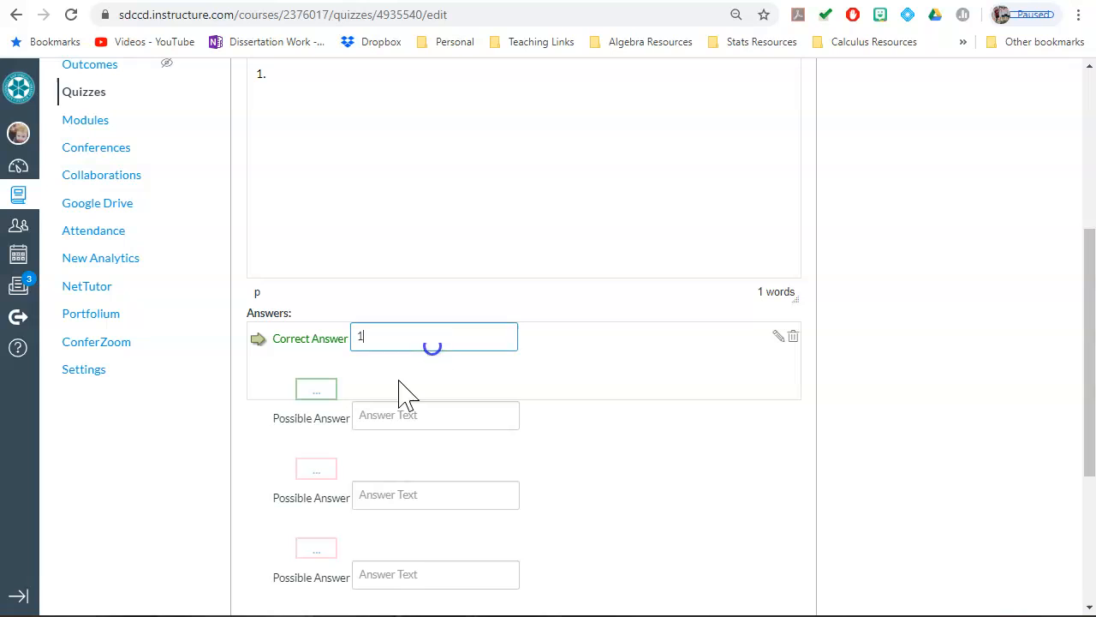
click(403, 449)
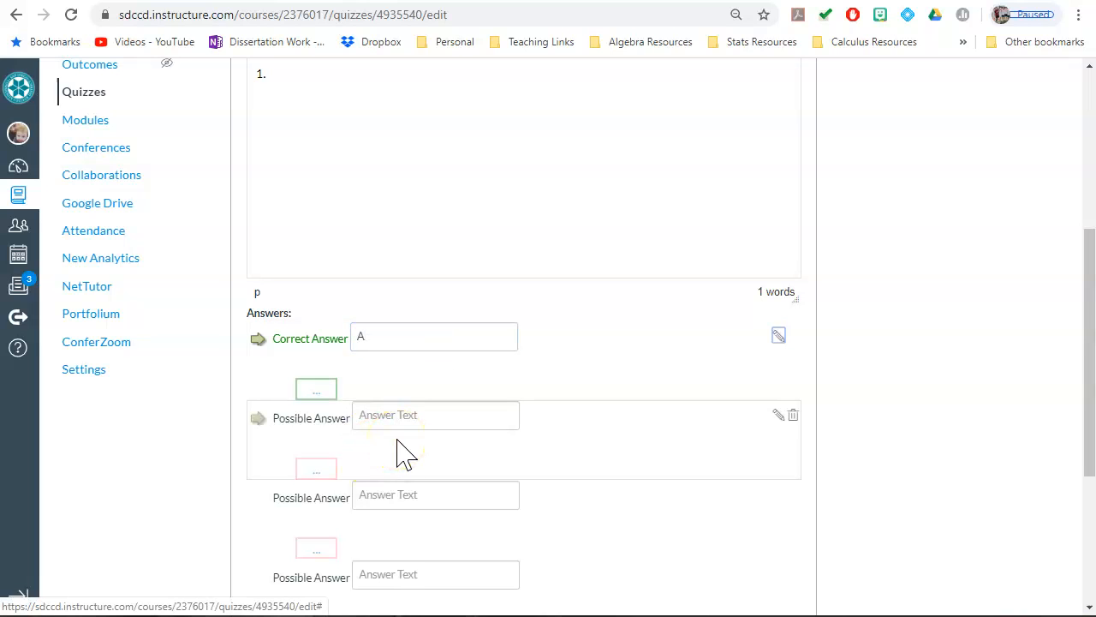
click(404, 417)
text(B)
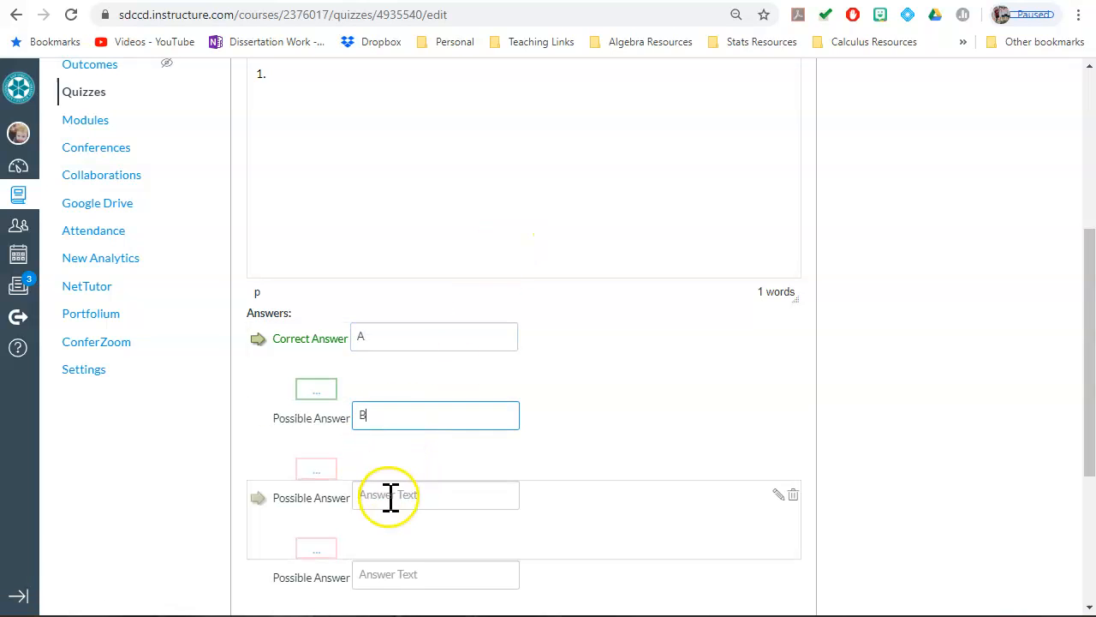
click(384, 573)
text(D)
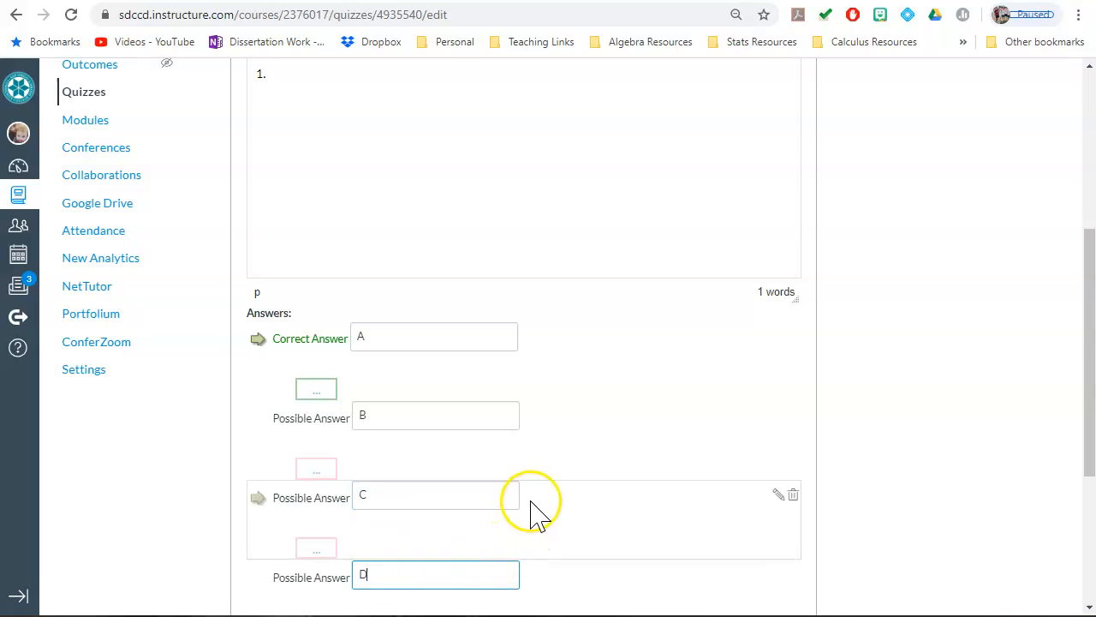
Step: Mark C as the first question's correct answer, update the question and show the question details
scroll(534, 511, down, 2)
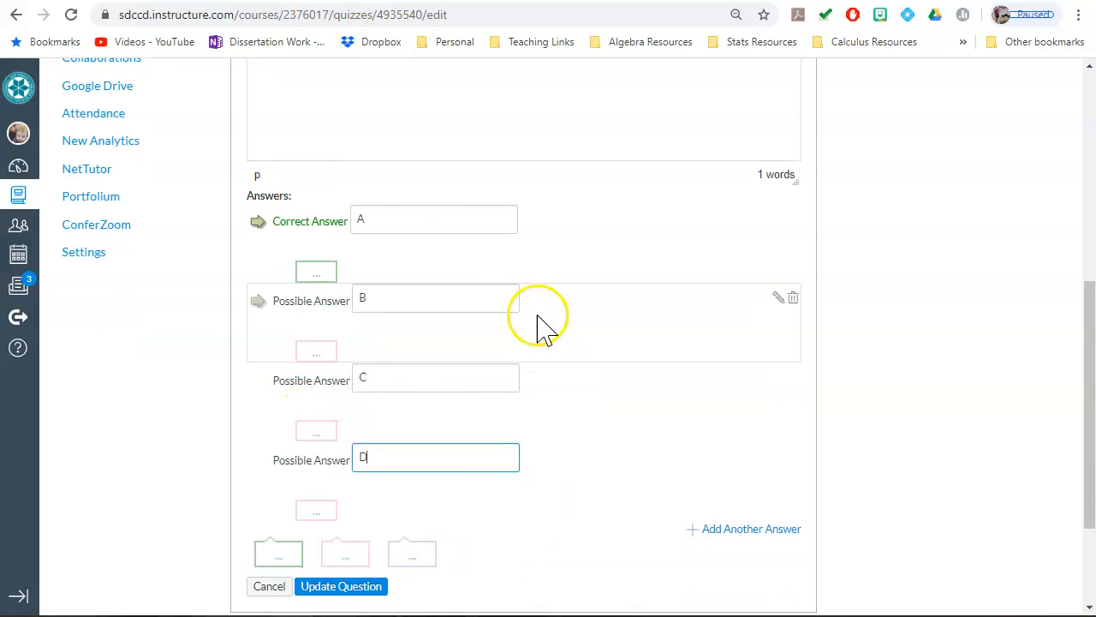
scroll(518, 320, down, 1)
scroll(513, 324, up, 2)
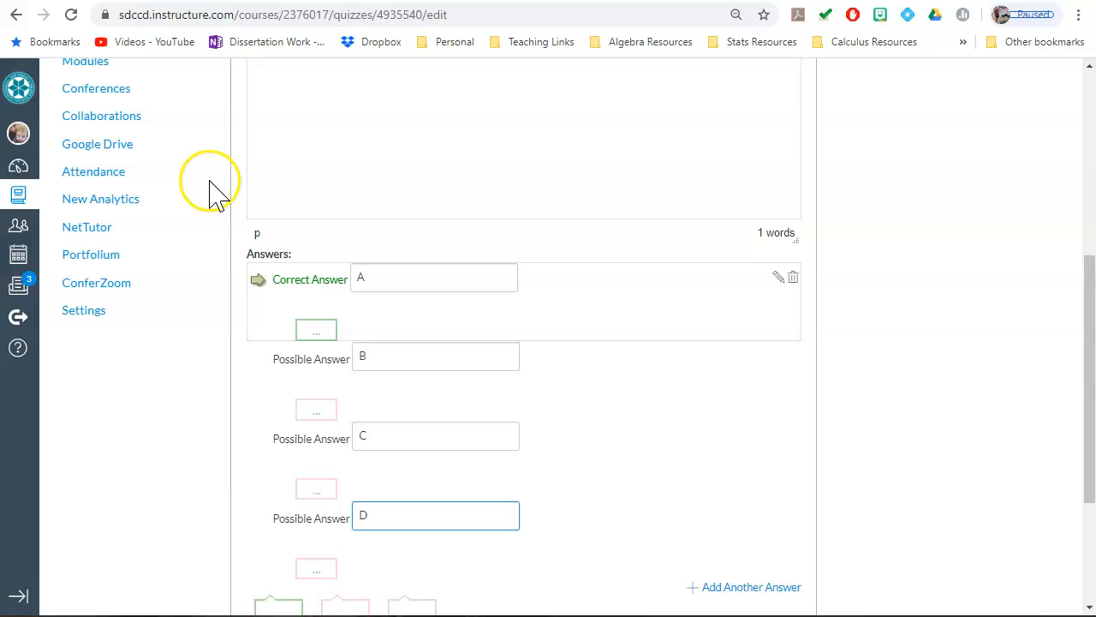
click(256, 438)
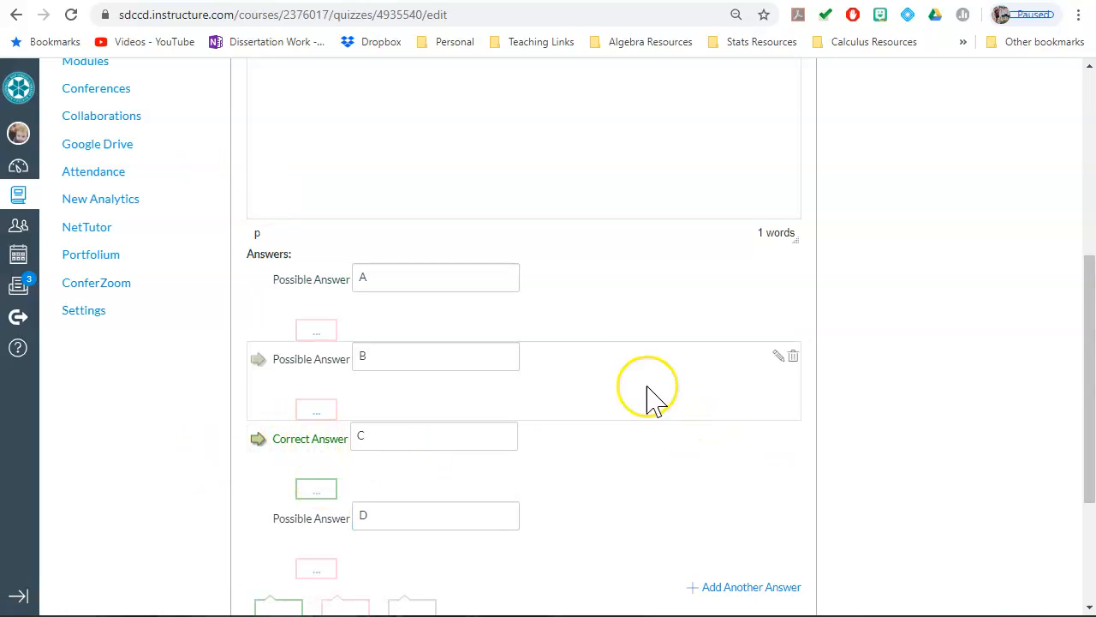
scroll(599, 324, up, 1)
scroll(600, 324, down, 3)
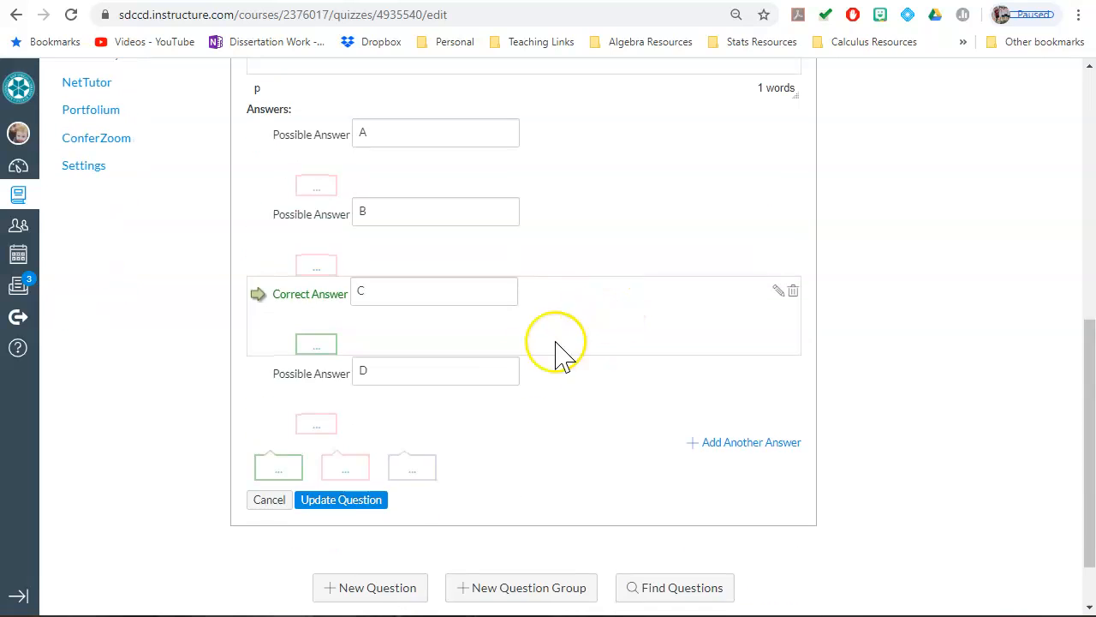
click(366, 502)
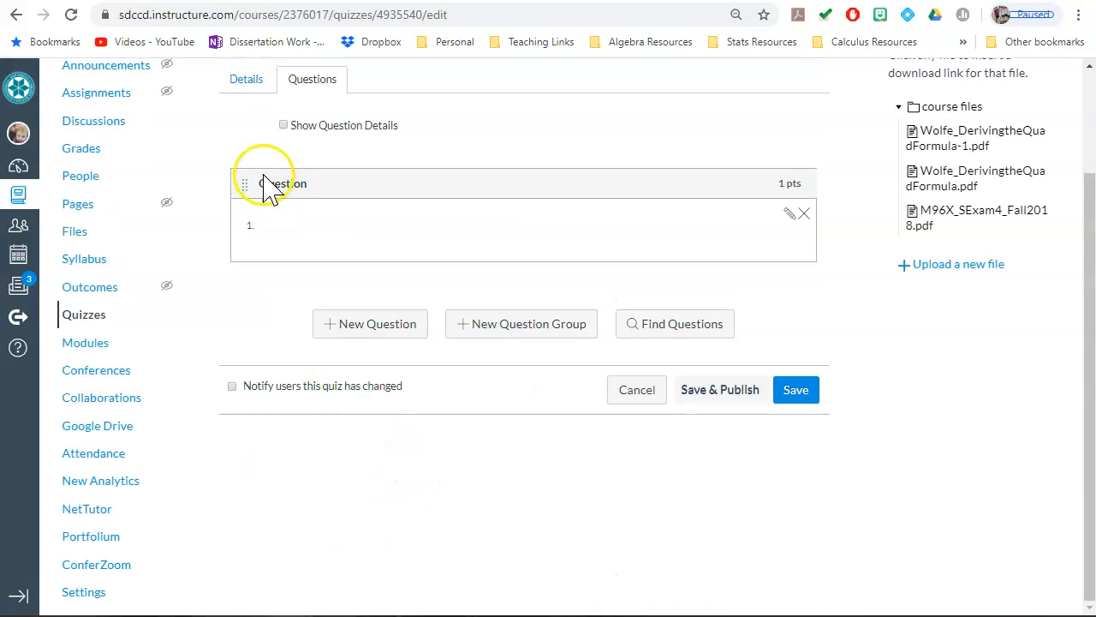
click(283, 126)
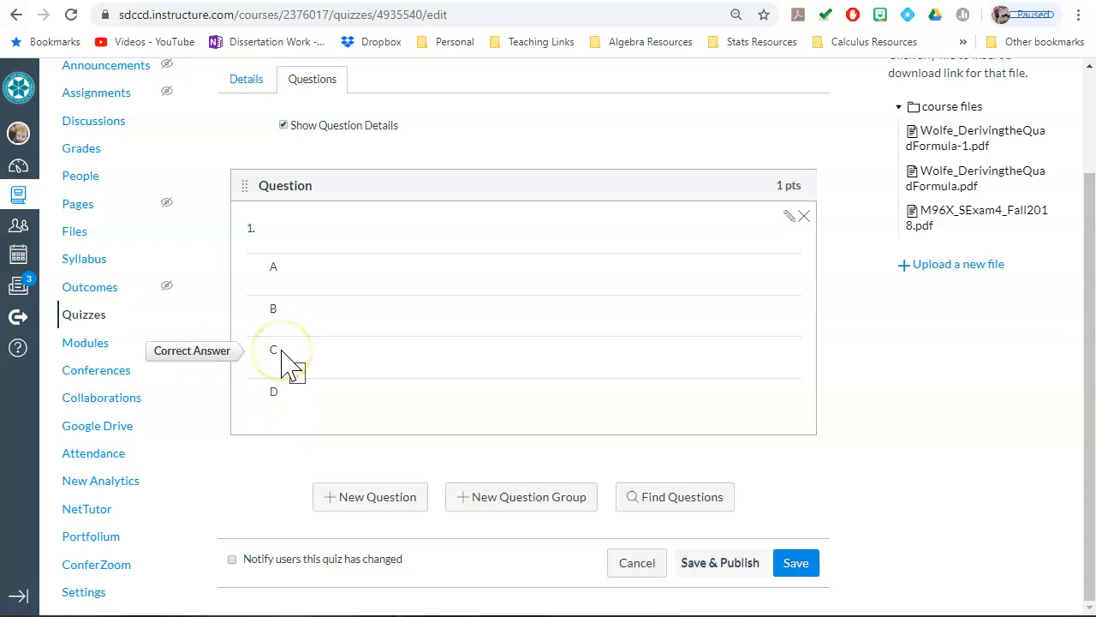
Step: Add a second multiple choice question with the text "2." and the answer choices A, B, C and D
click(395, 505)
click(351, 345)
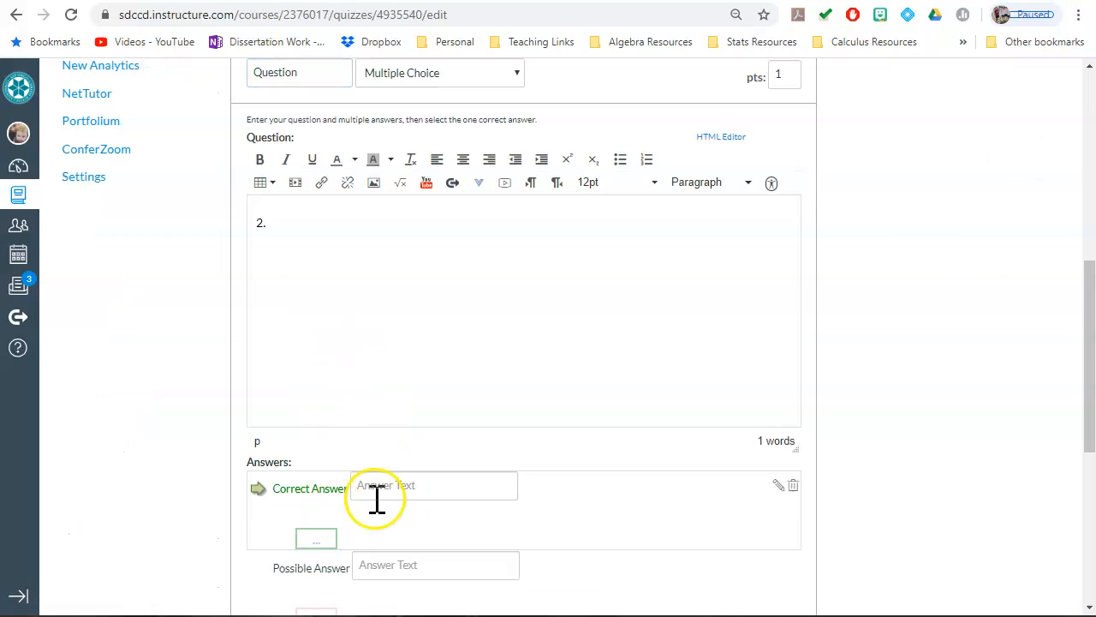
text(A)
click(388, 566)
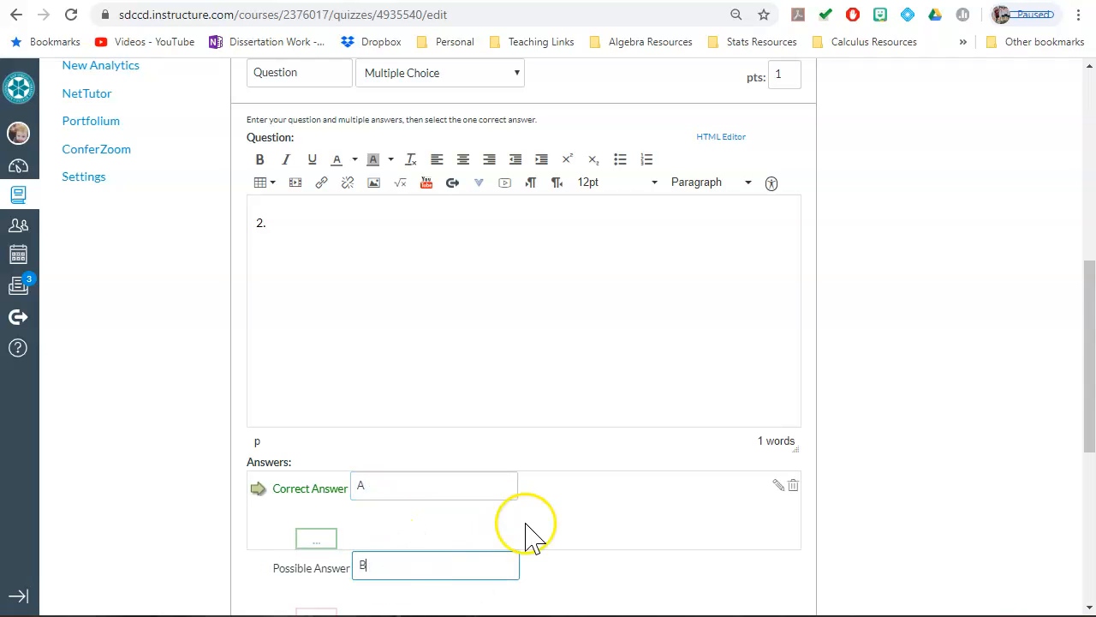
scroll(392, 590, down, 2)
click(414, 479)
text(C)
click(410, 550)
text(D)
Step: Mark D as the second question's correct answer and update the question
scroll(394, 480, down, 2)
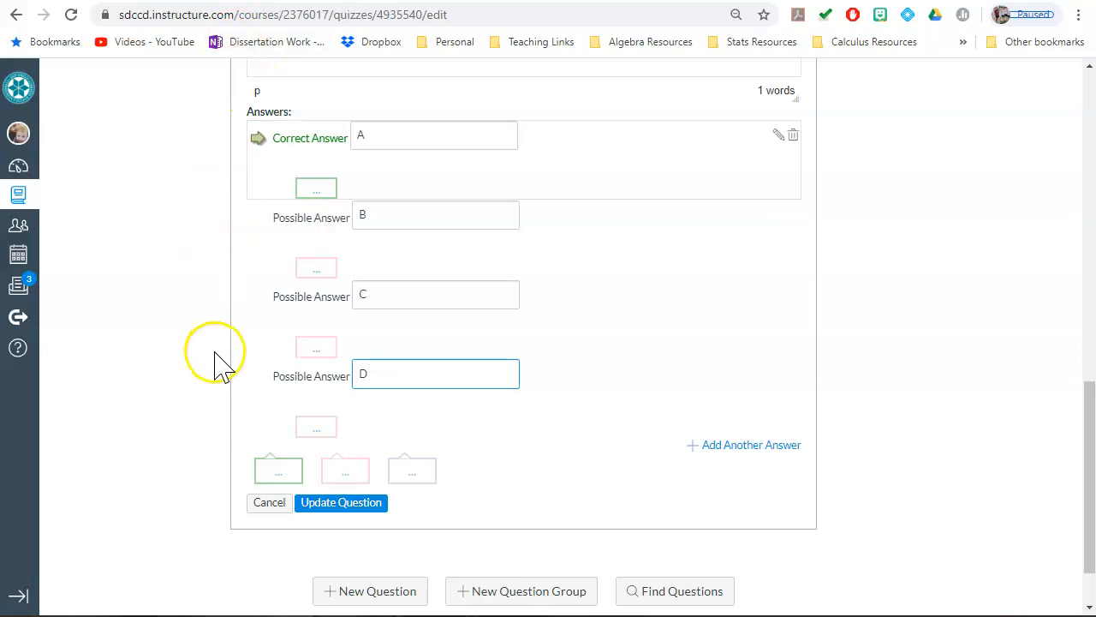
click(256, 375)
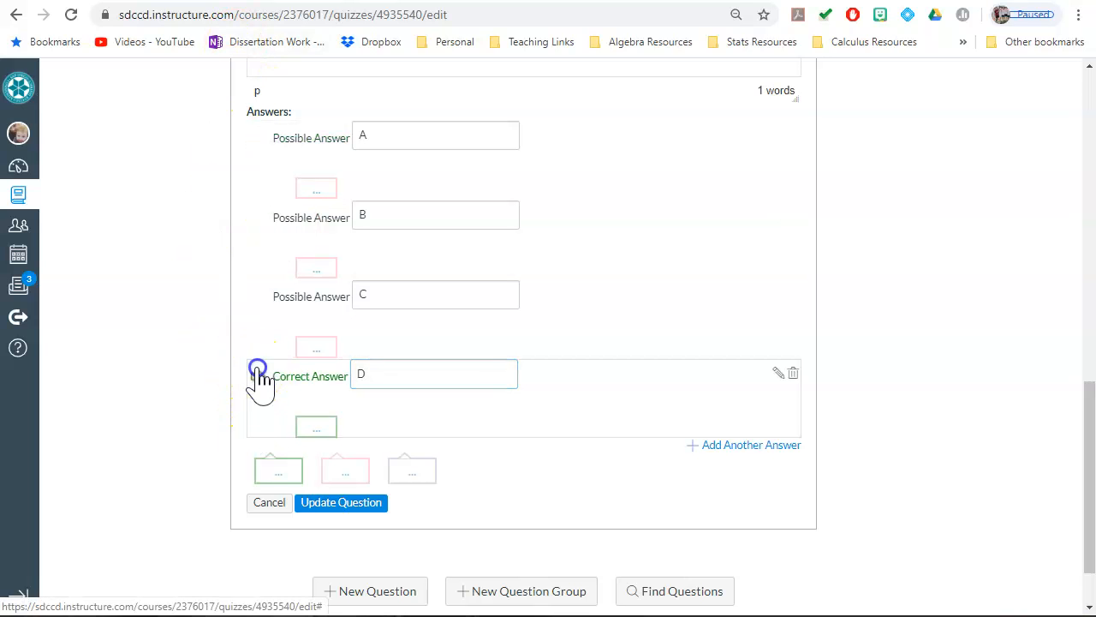
click(362, 505)
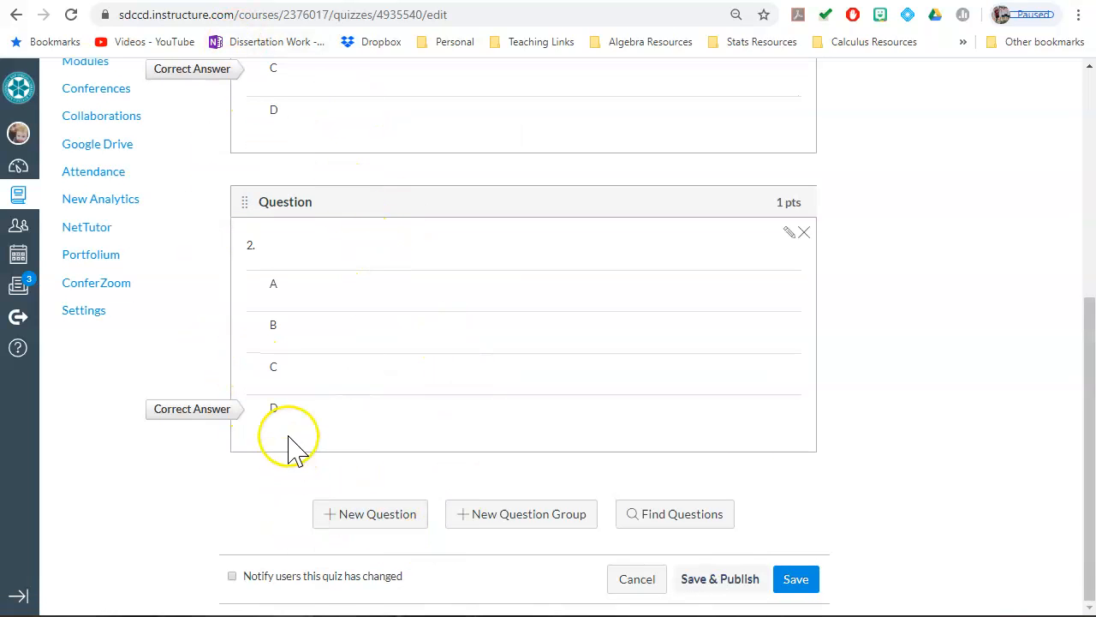
scroll(286, 441, up, 3)
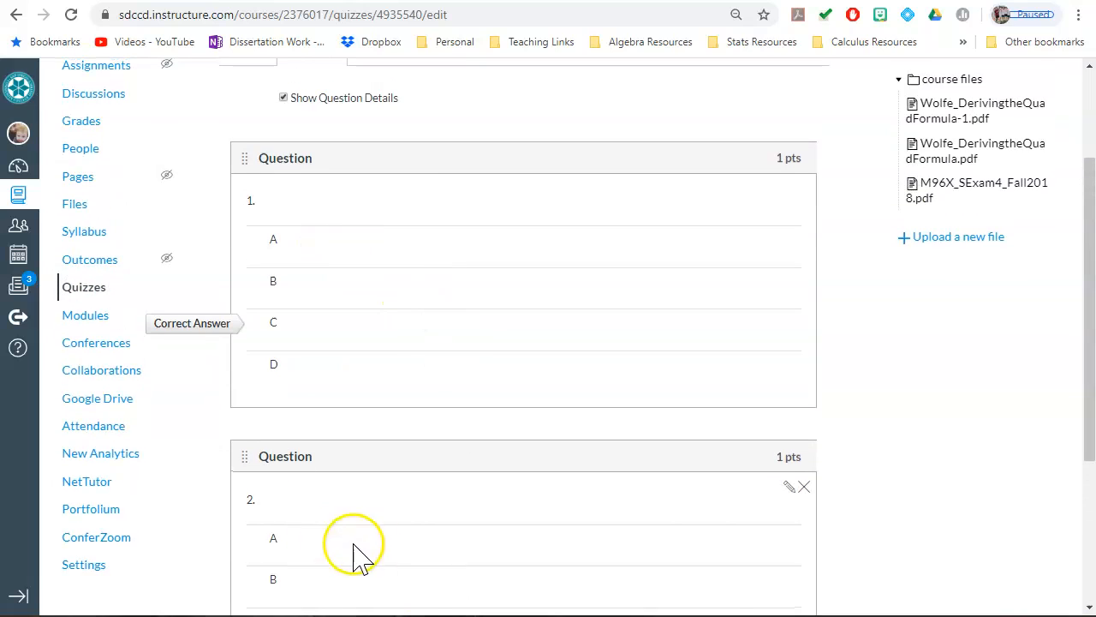
scroll(445, 424, down, 3)
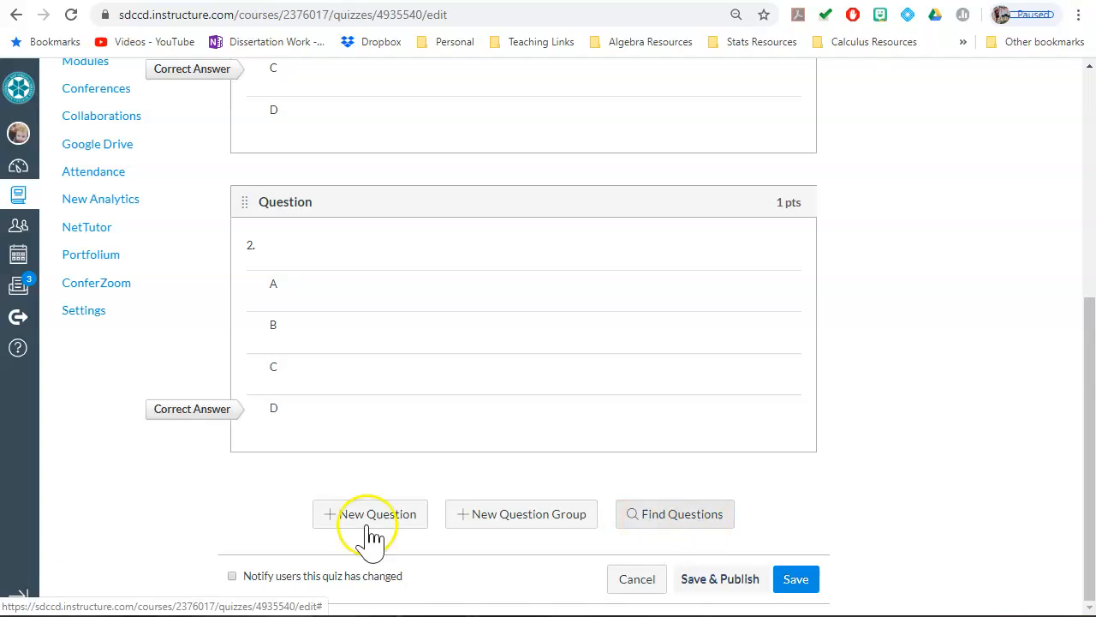
Step: Find existing quiz questions and add questions 1 and 2 from the Unfiled Questions bank, without a question group
click(683, 516)
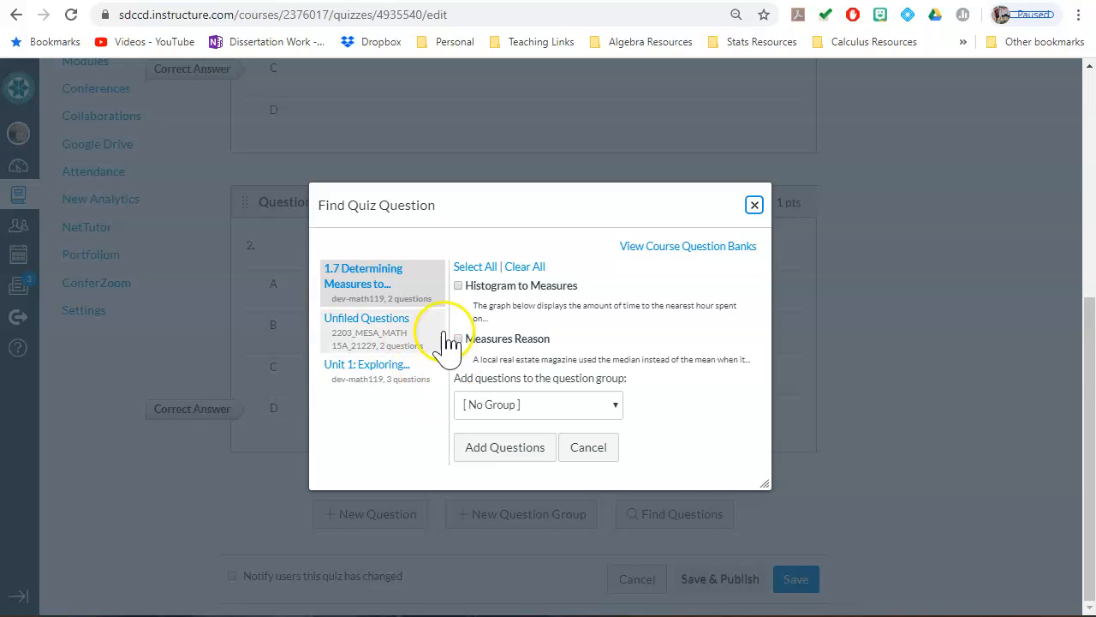
click(375, 347)
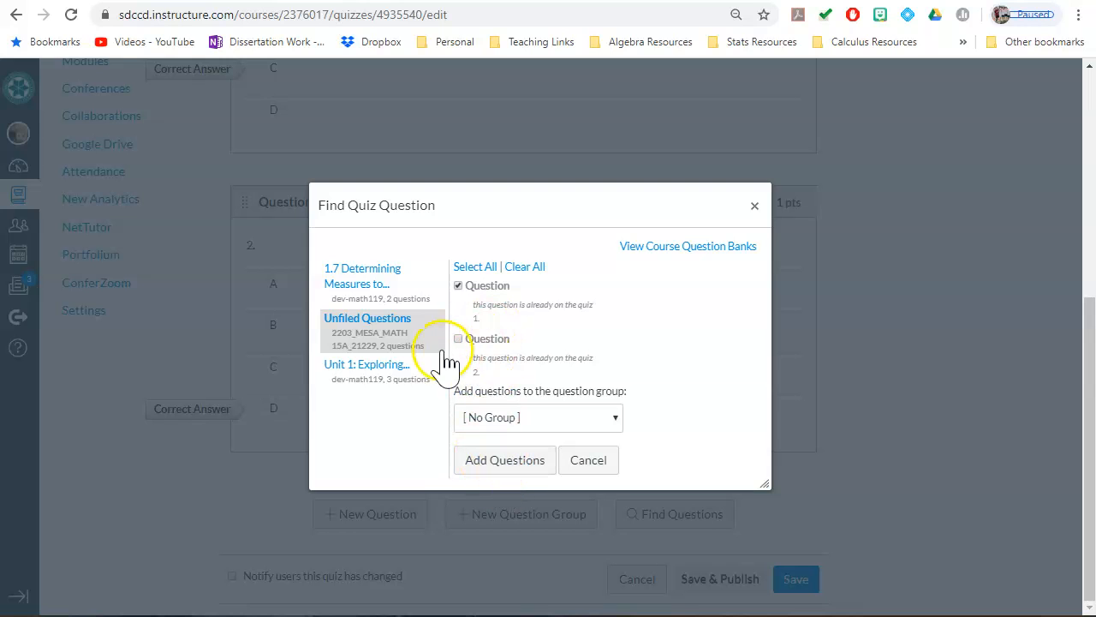
click(525, 482)
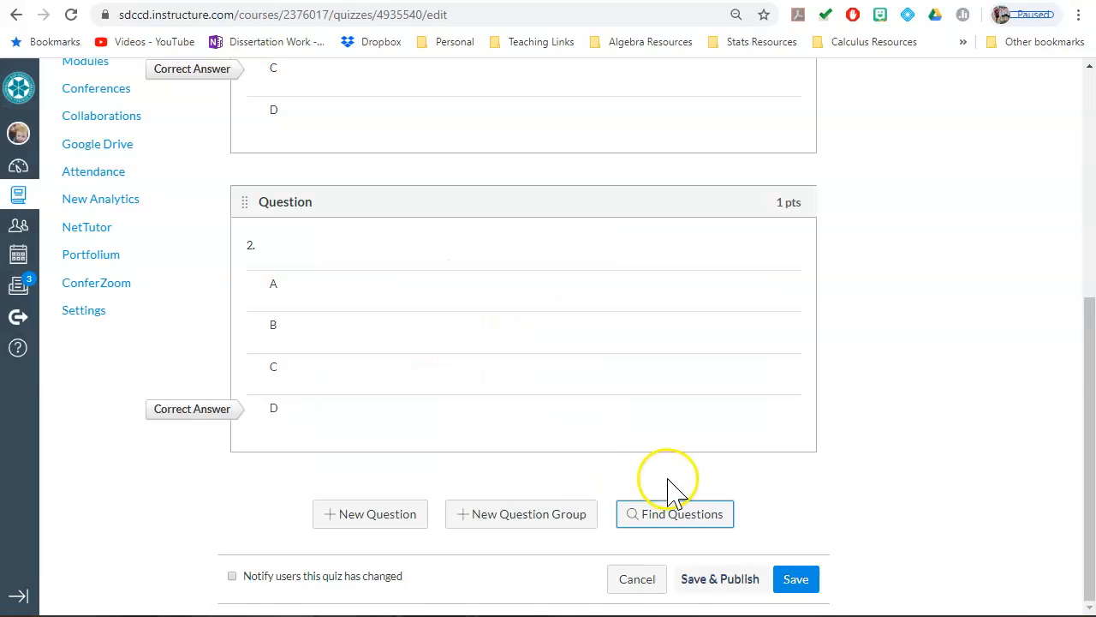
scroll(531, 394, down, 3)
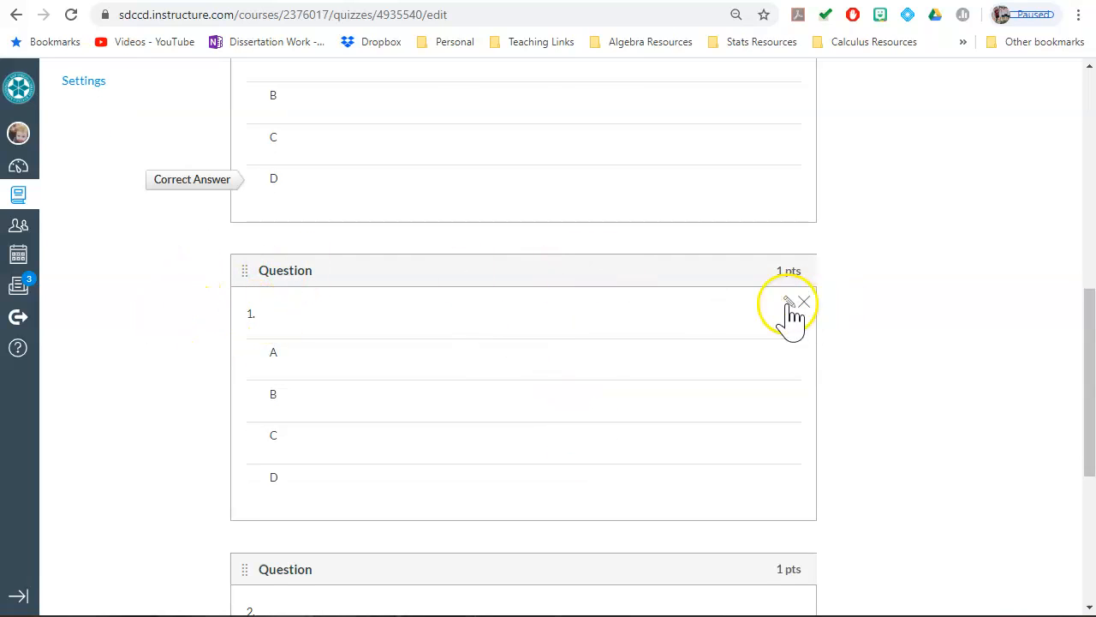
Step: Change the copied question 1's text to "3.", mark A as its correct answer and update the question
click(784, 302)
click(300, 409)
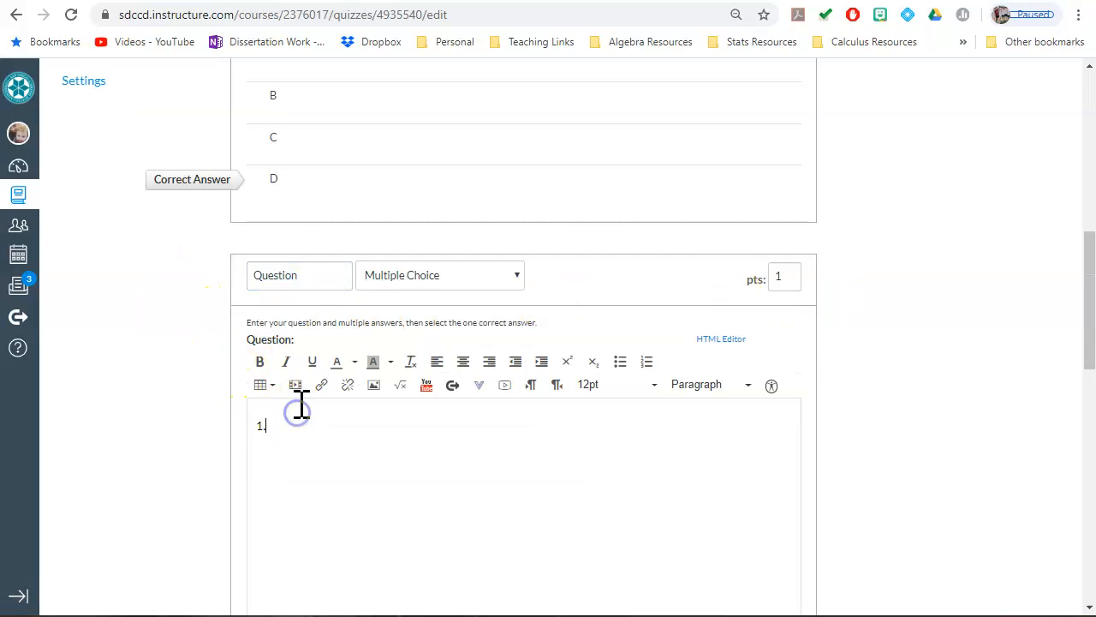
scroll(918, 446, down, 8)
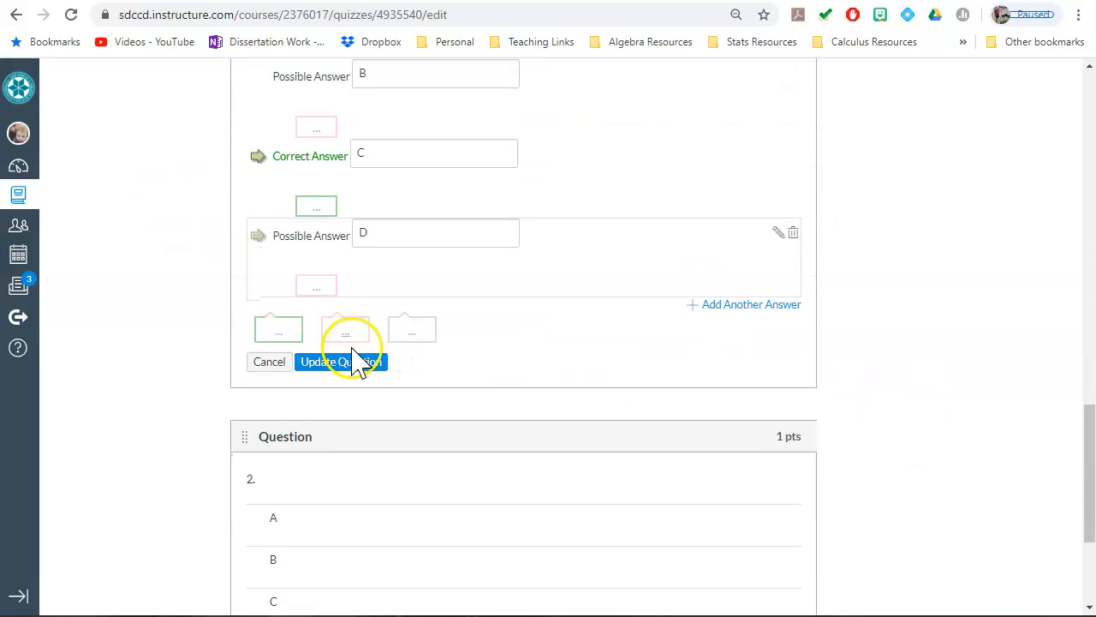
scroll(354, 363, up, 2)
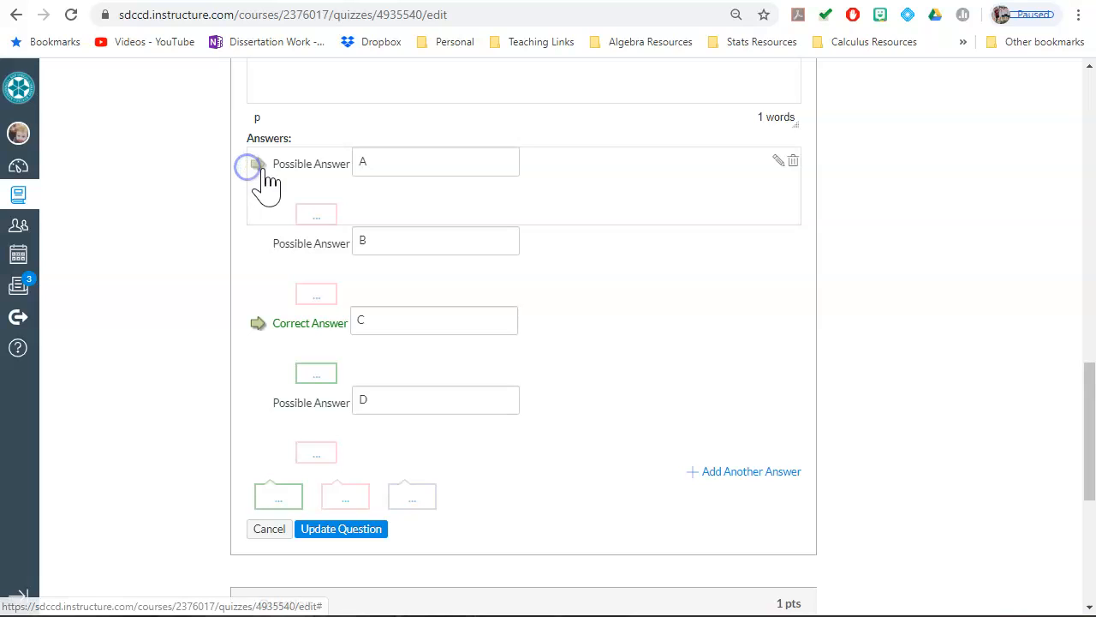
click(256, 172)
click(364, 531)
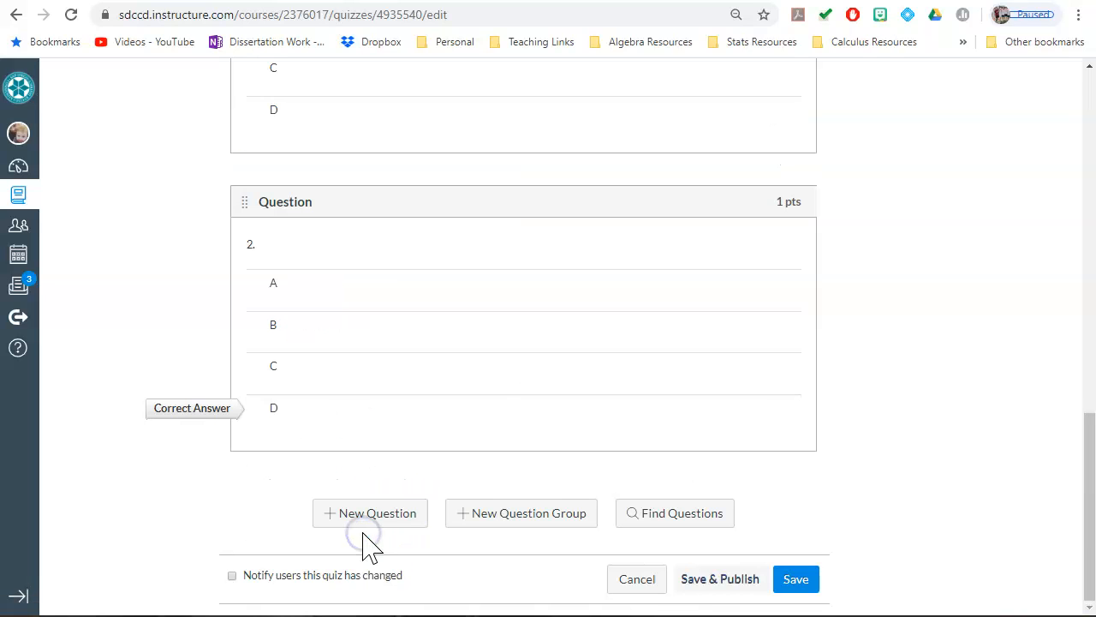
Step: Edit the copied question 2: set its name to "4" and its text to "4.", mark A as correct and update it
scroll(444, 501, up, 5)
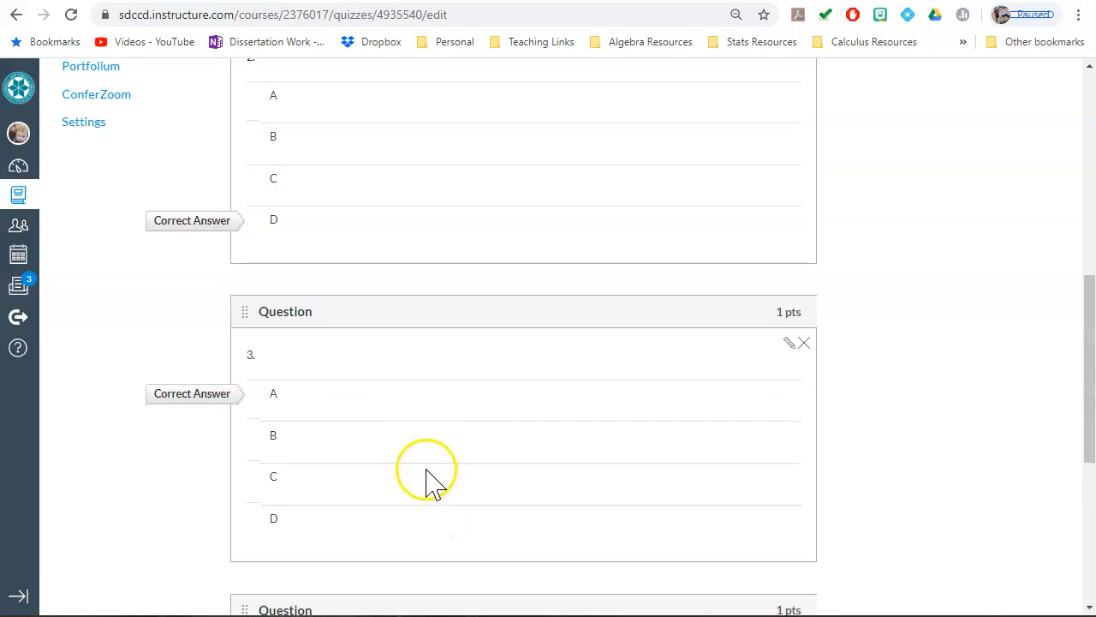
scroll(529, 573, up, 3)
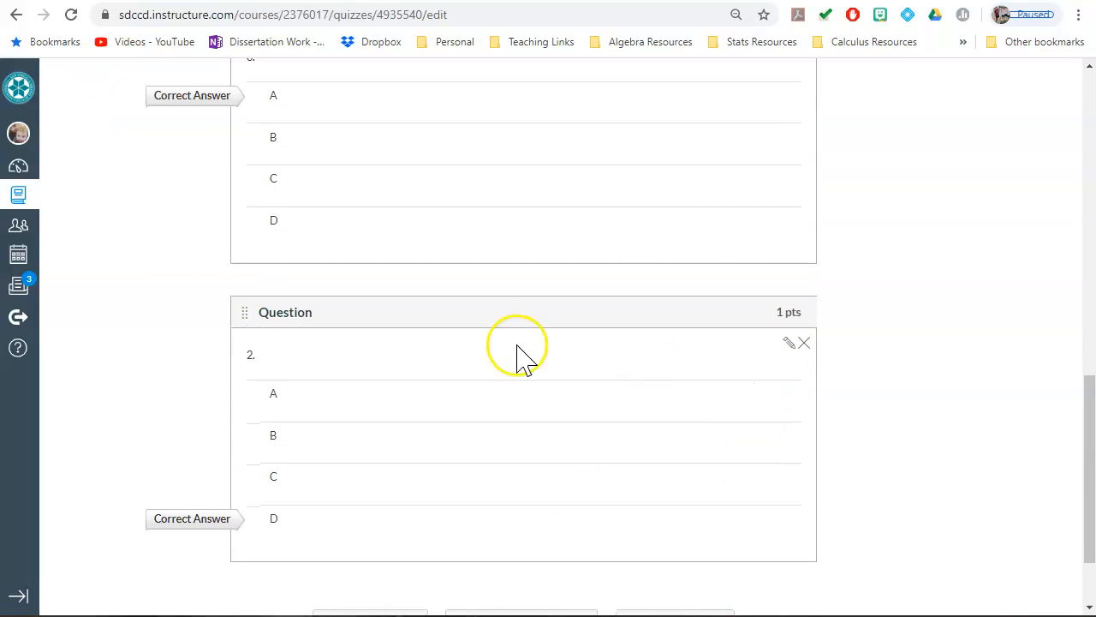
click(788, 343)
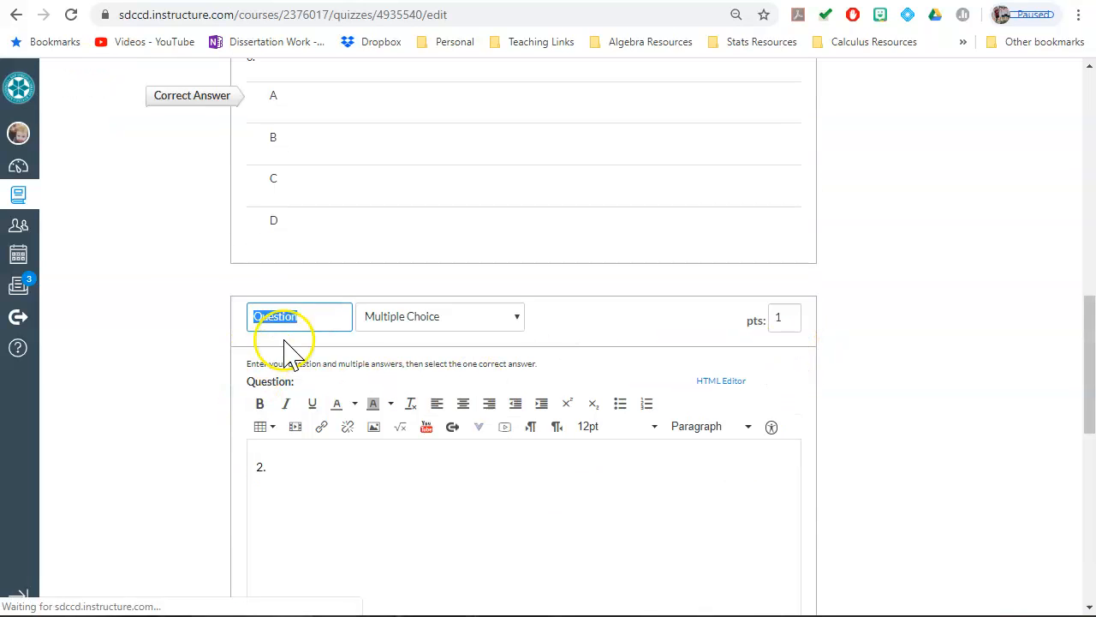
text(4)
click(343, 510)
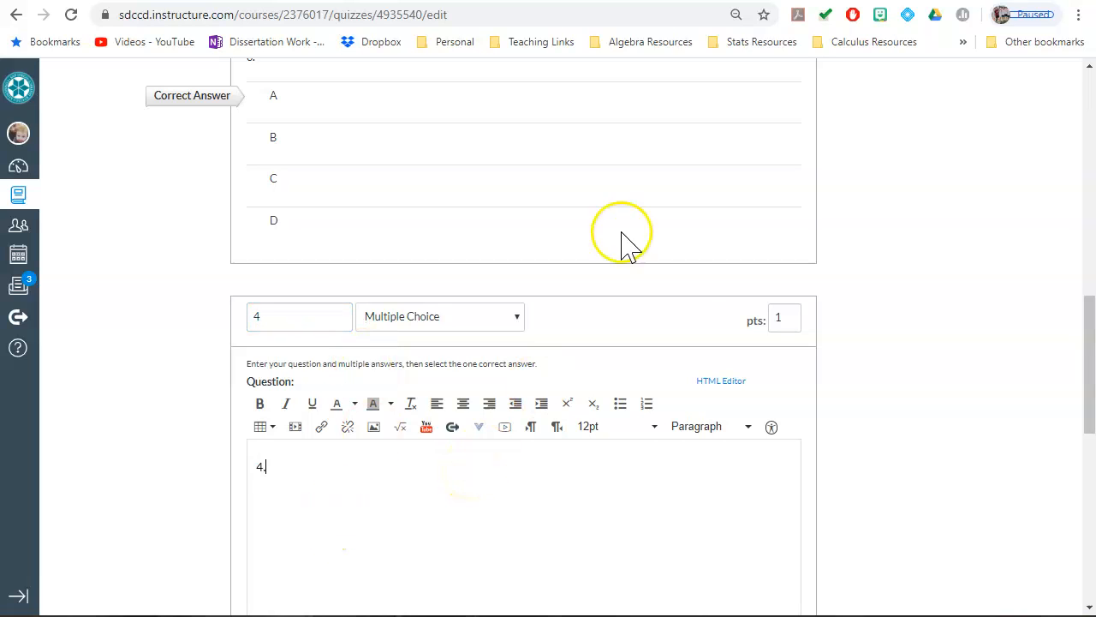
scroll(685, 448, down, 4)
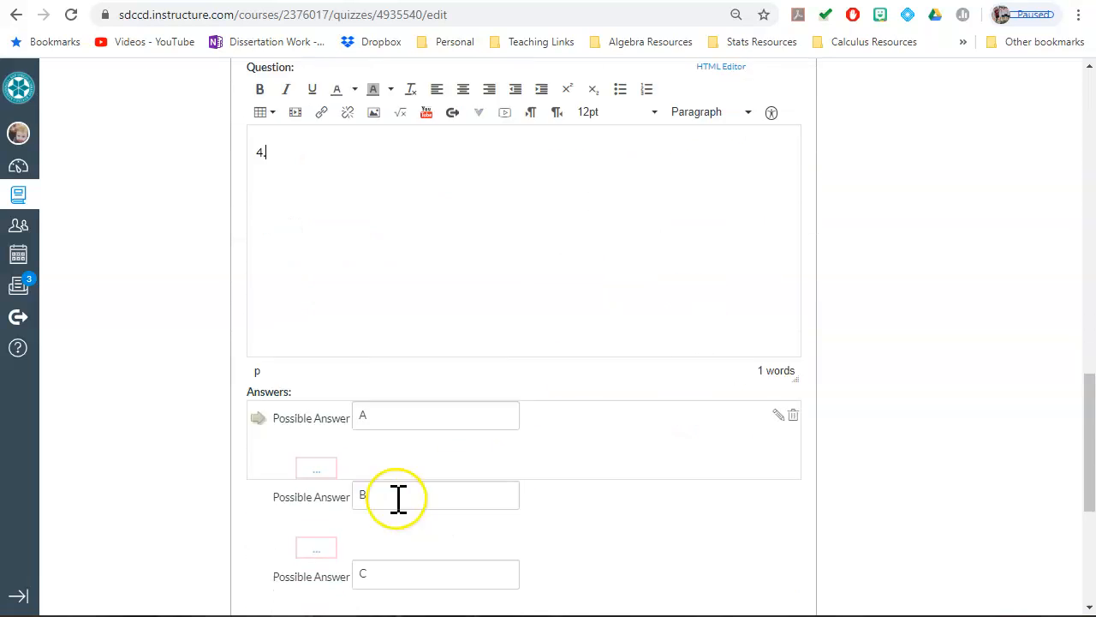
scroll(399, 497, down, 2)
click(259, 247)
scroll(426, 477, down, 2)
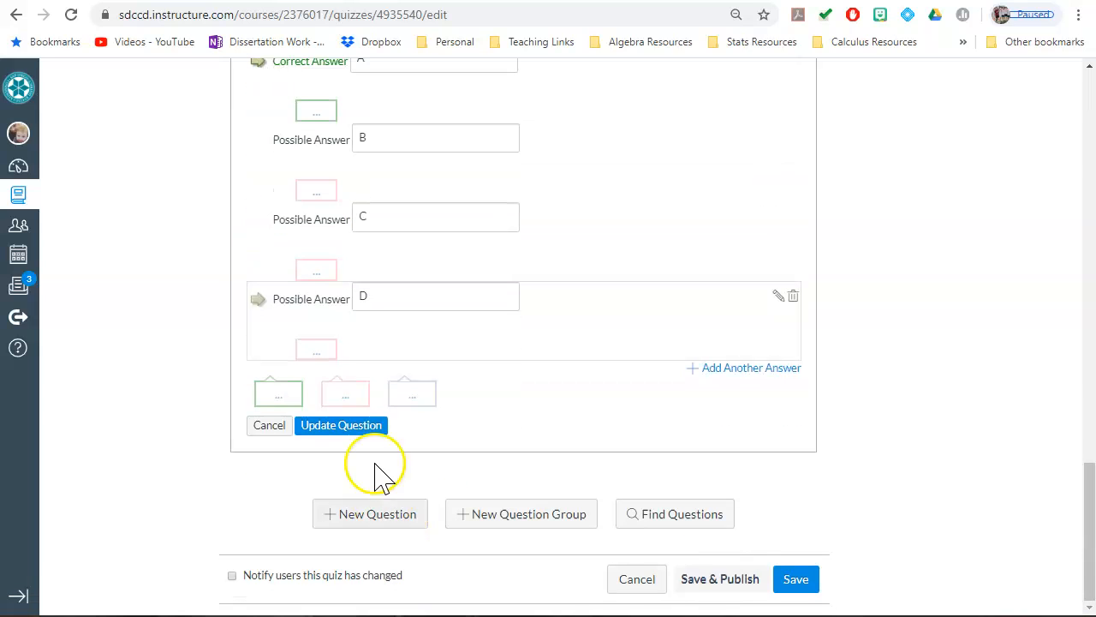
click(360, 426)
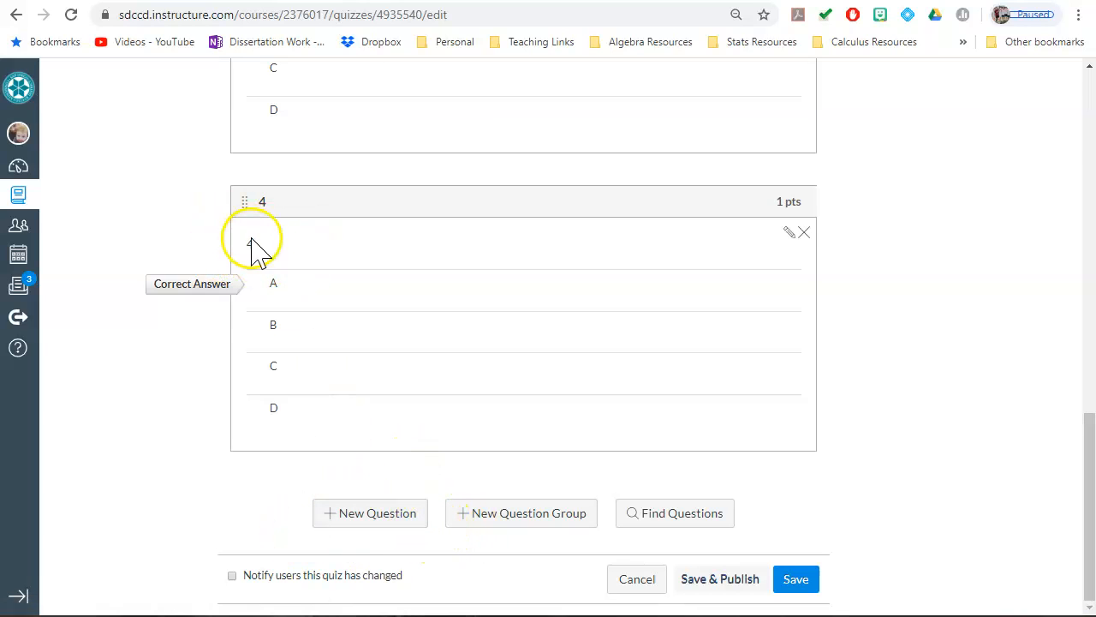
Step: Find existing quiz questions and add question 1 from the Unfiled Questions bank again, without a question group
click(673, 513)
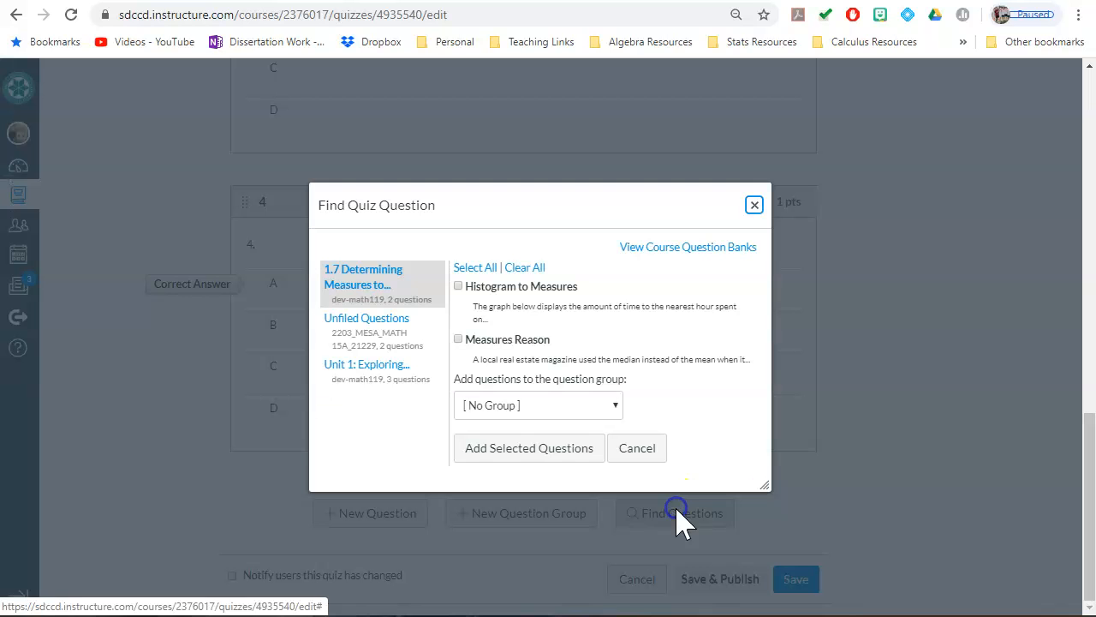
click(374, 343)
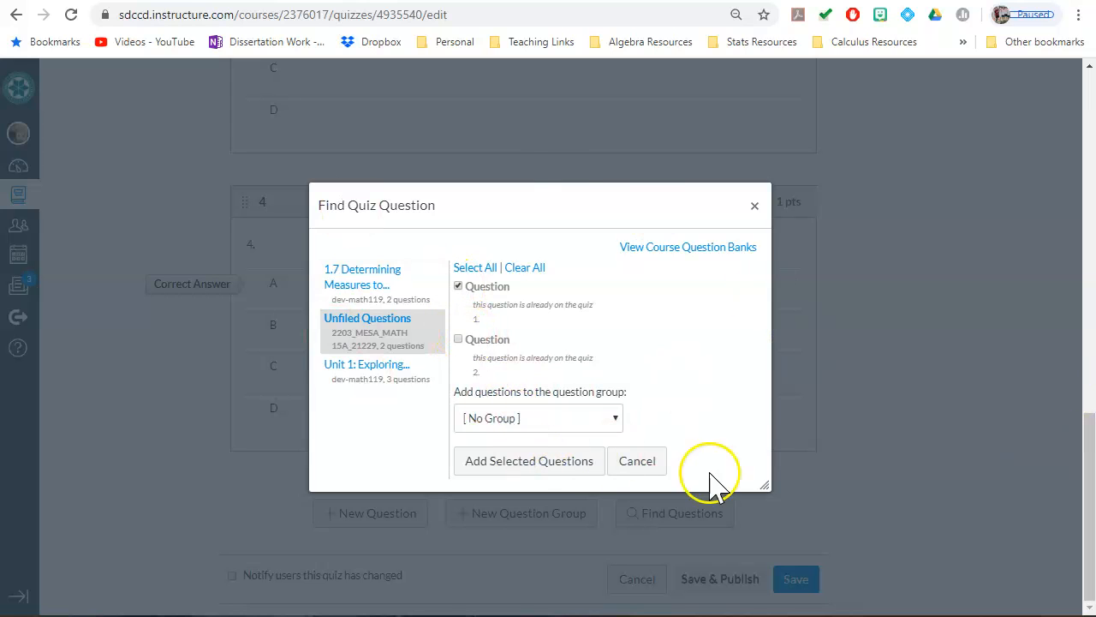
click(579, 463)
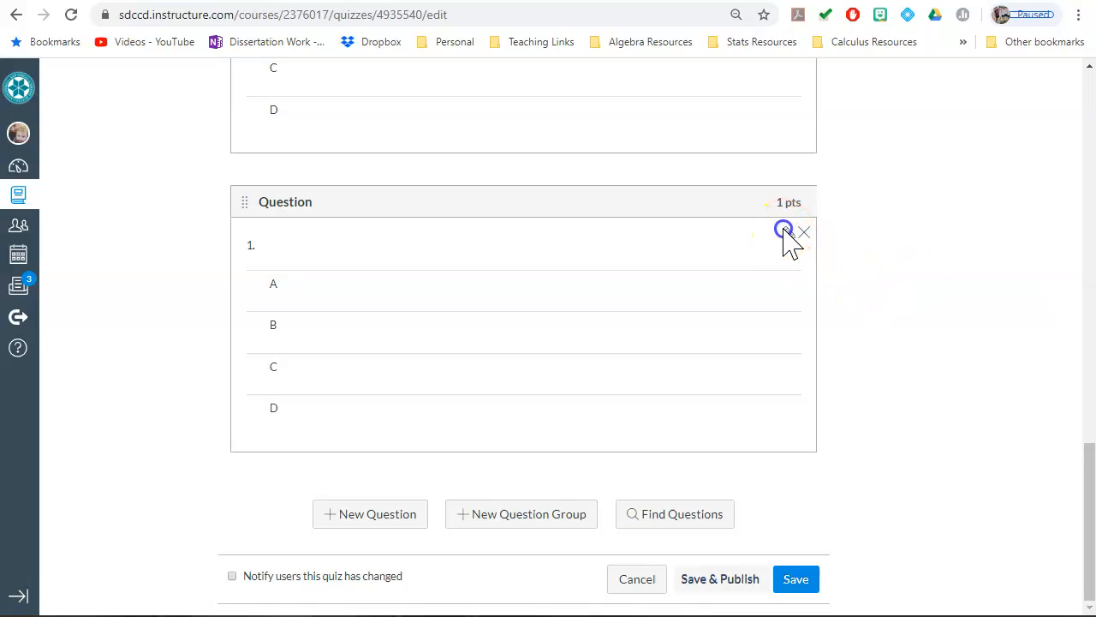
Step: Change the newly added copy of question 1 to read "5." and update the question
click(786, 234)
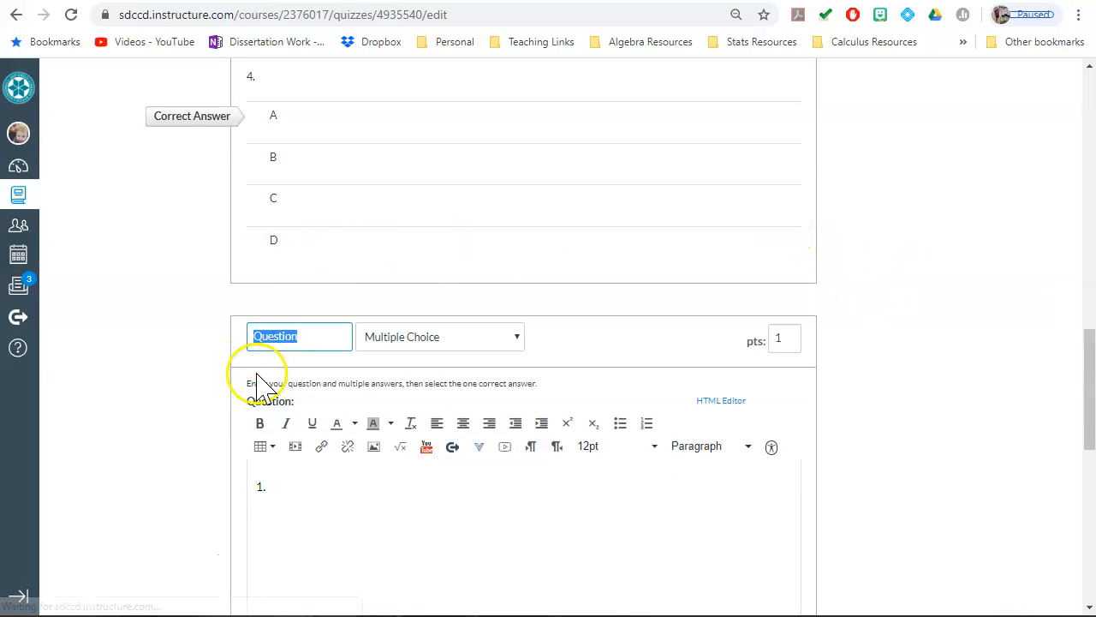
click(255, 482)
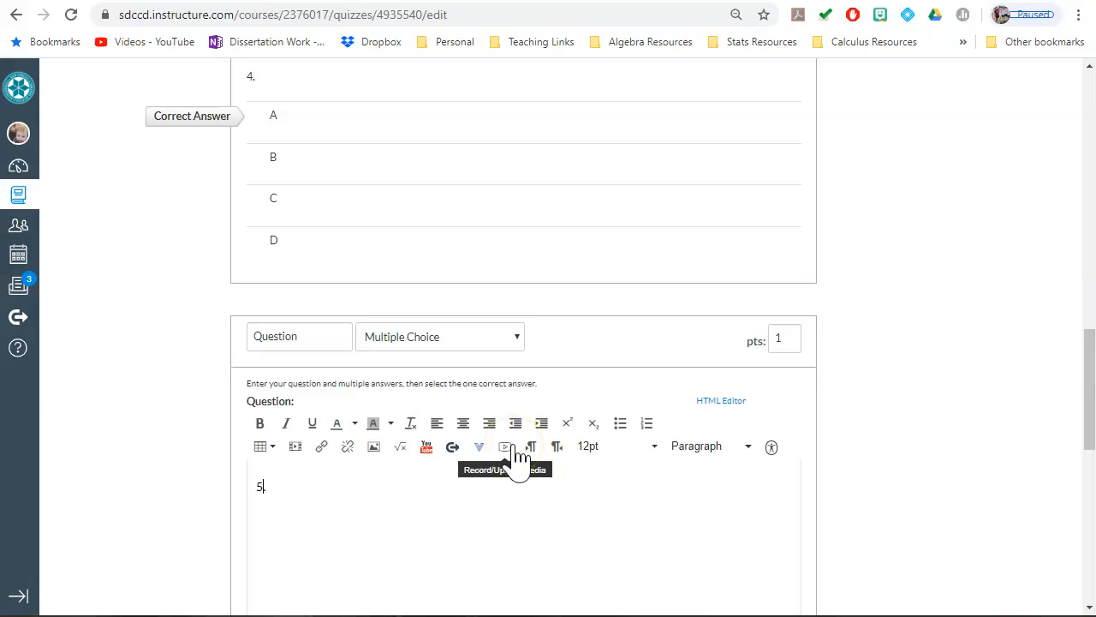
scroll(933, 394, down, 6)
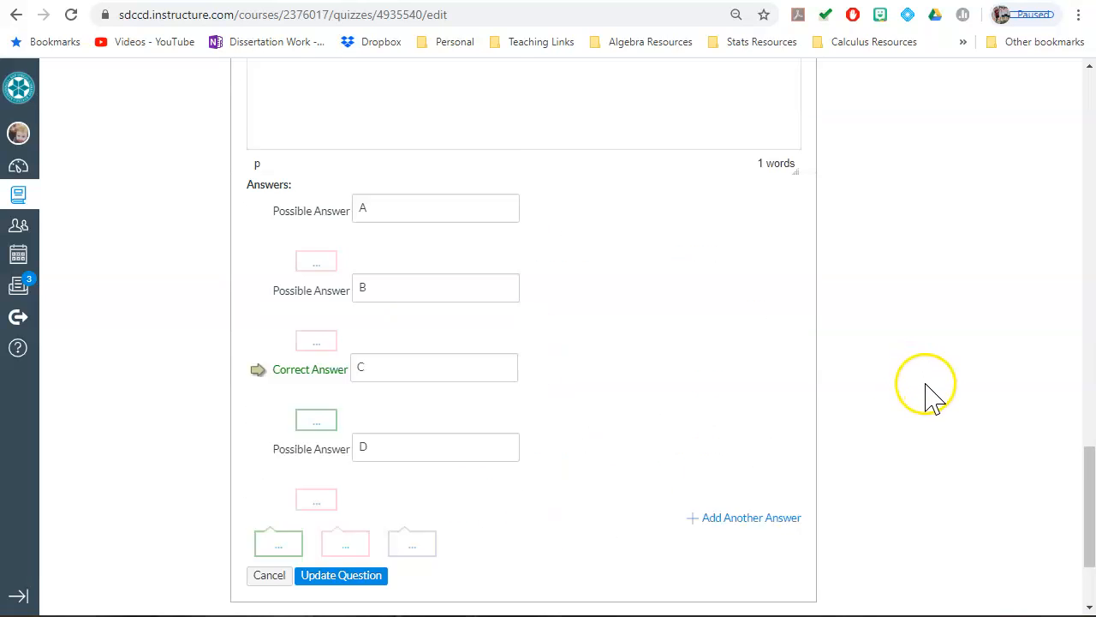
scroll(933, 394, down, 2)
click(341, 432)
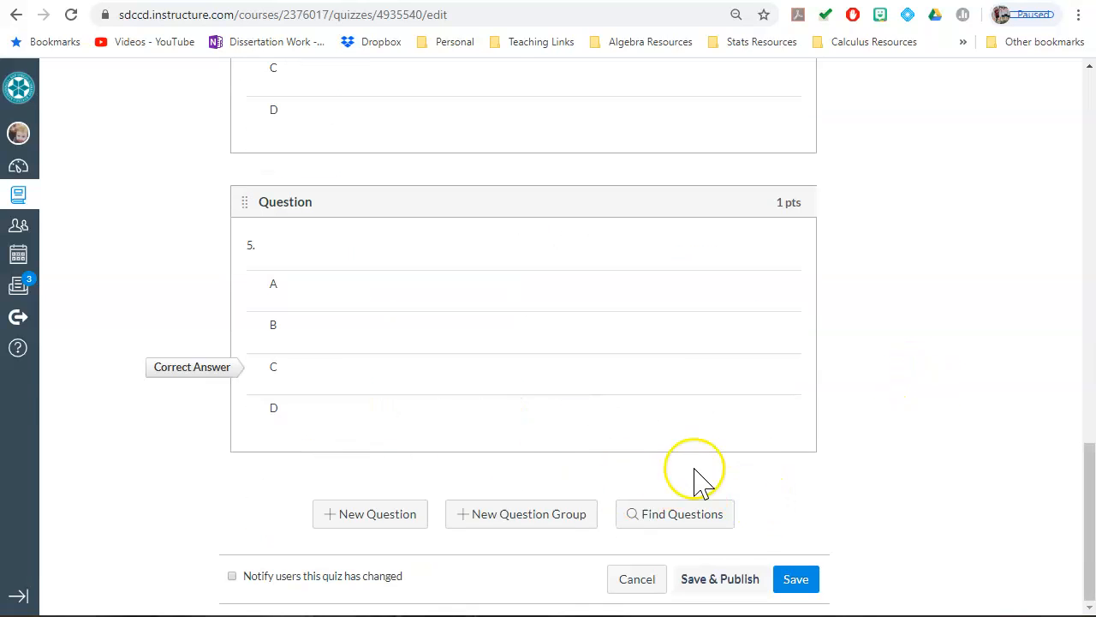
Step: Add a new multiple choice question "6." with the answers A, B, C and D, mark B as correct and update it
click(395, 519)
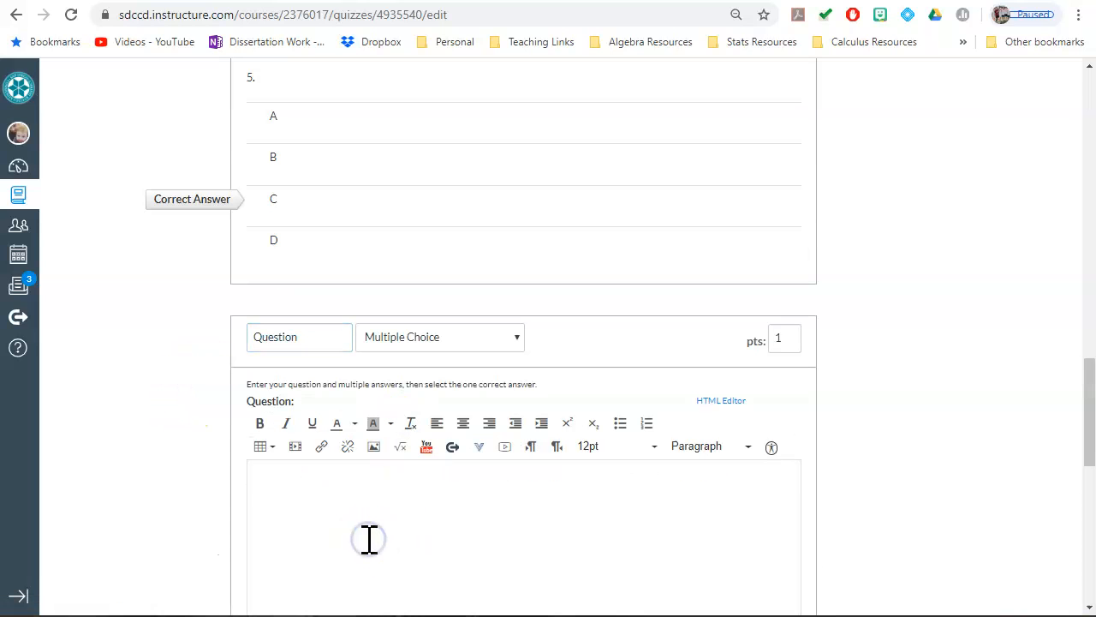
scroll(425, 502, down, 6)
click(435, 199)
text(A)
click(391, 358)
text(C)
click(428, 438)
text(D)
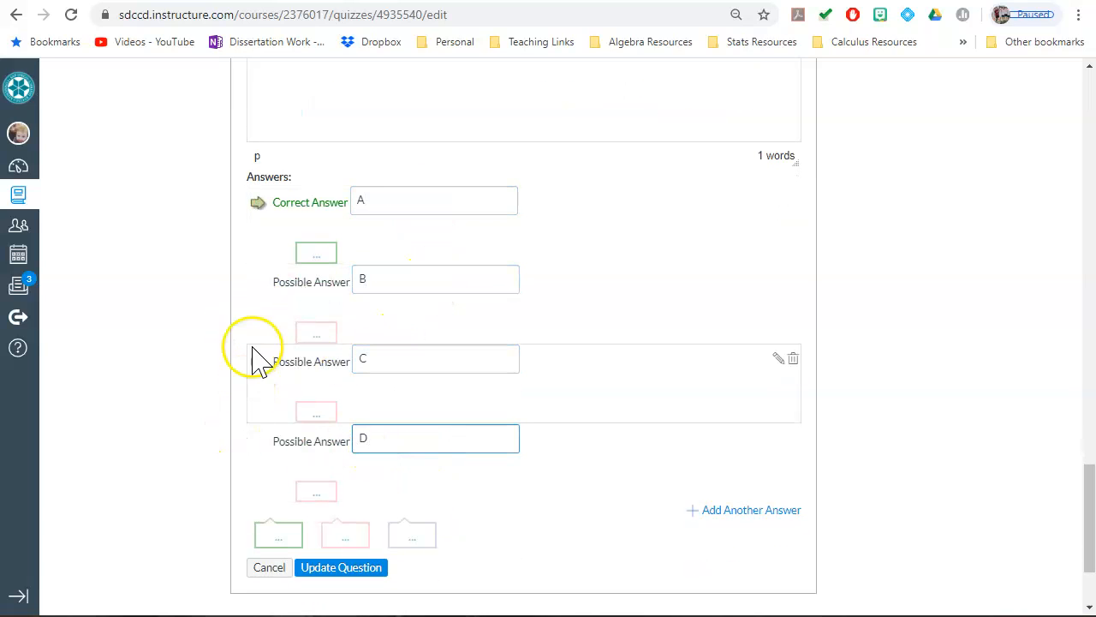
click(258, 281)
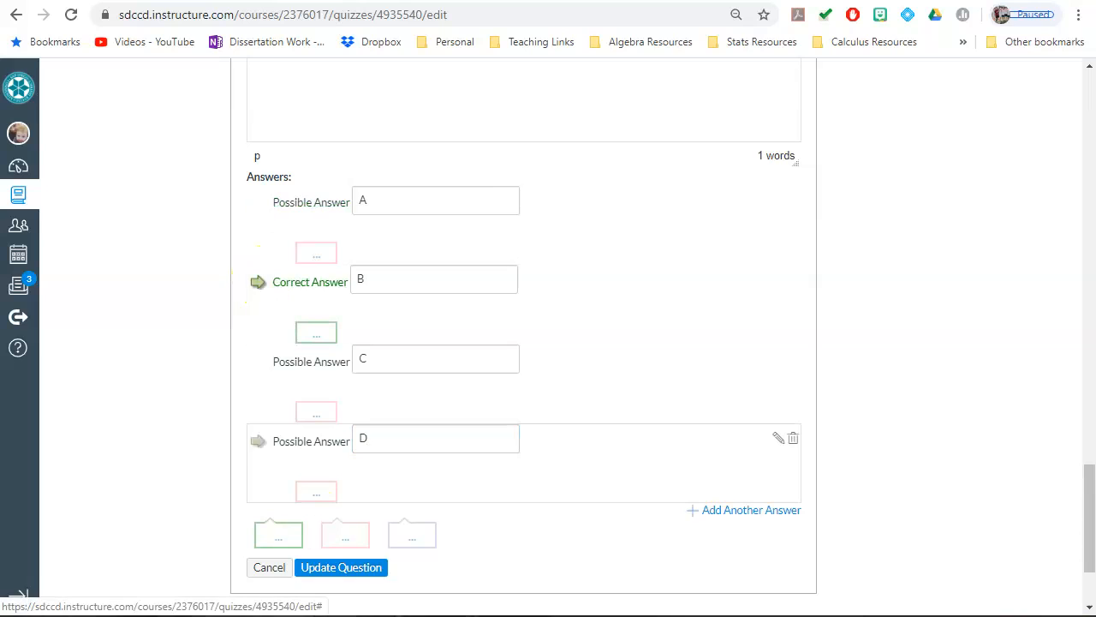
click(343, 569)
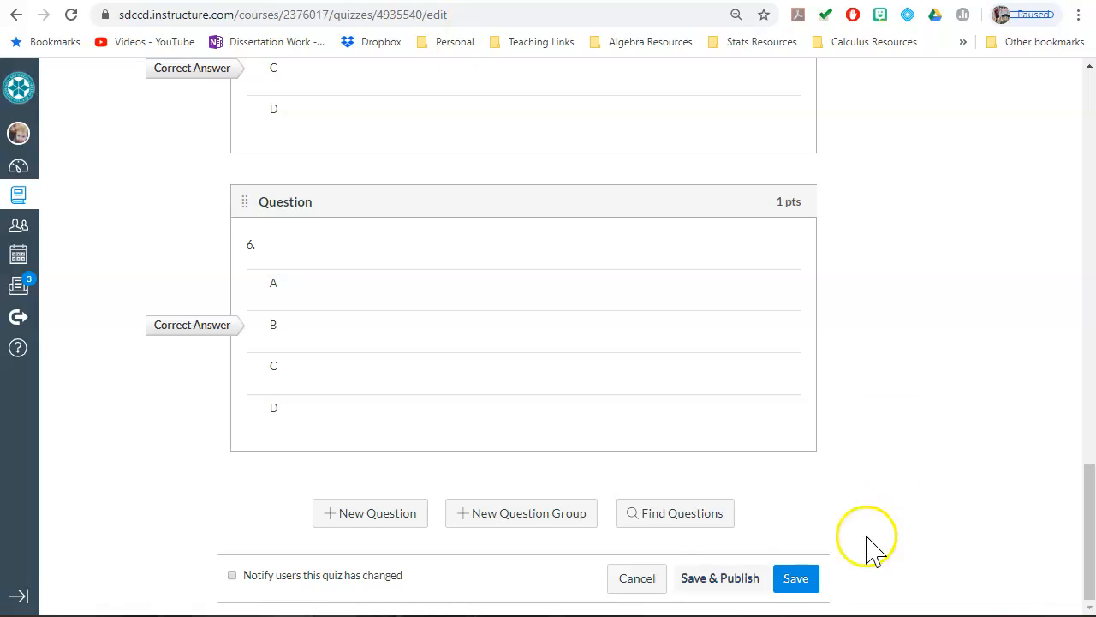
Step: Save the Exam 2 quiz and publish it
click(797, 579)
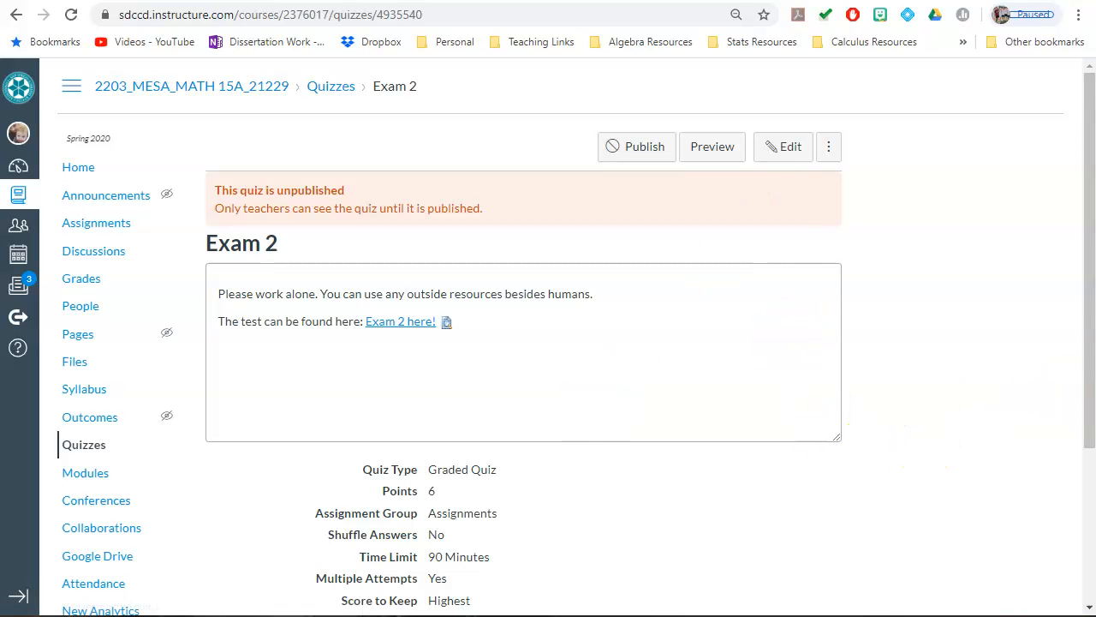
scroll(1075, 394, down, 3)
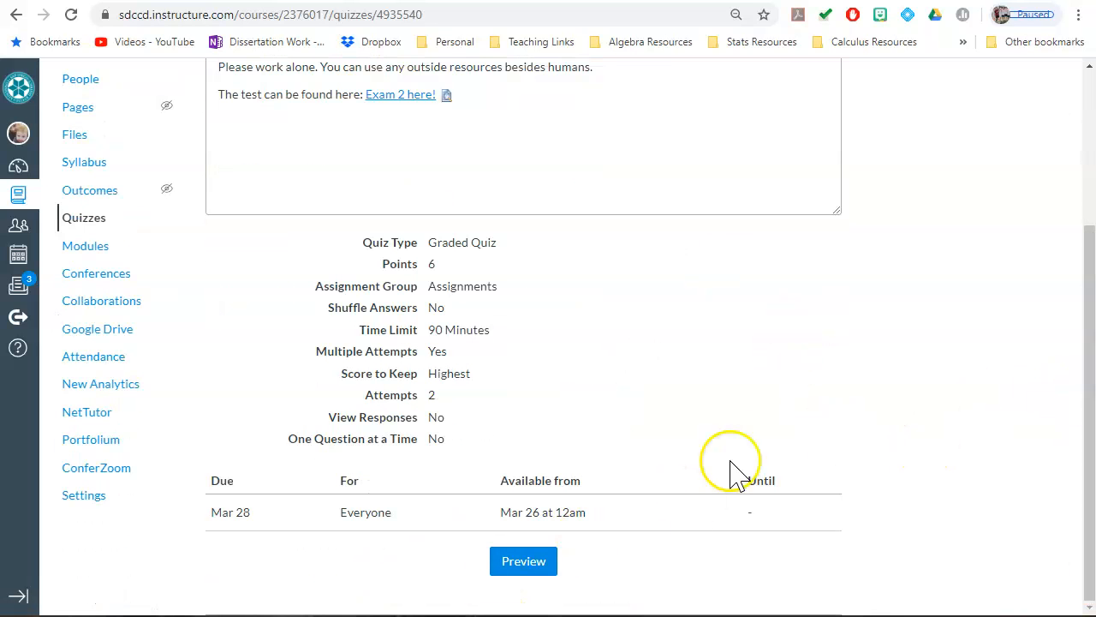
scroll(673, 384, up, 3)
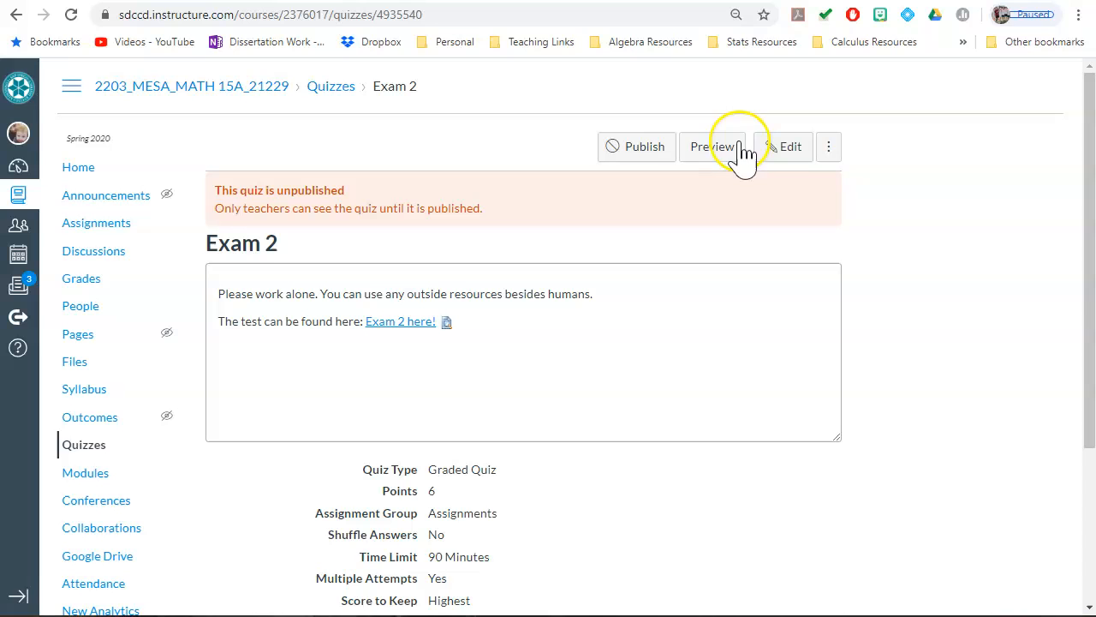
click(616, 149)
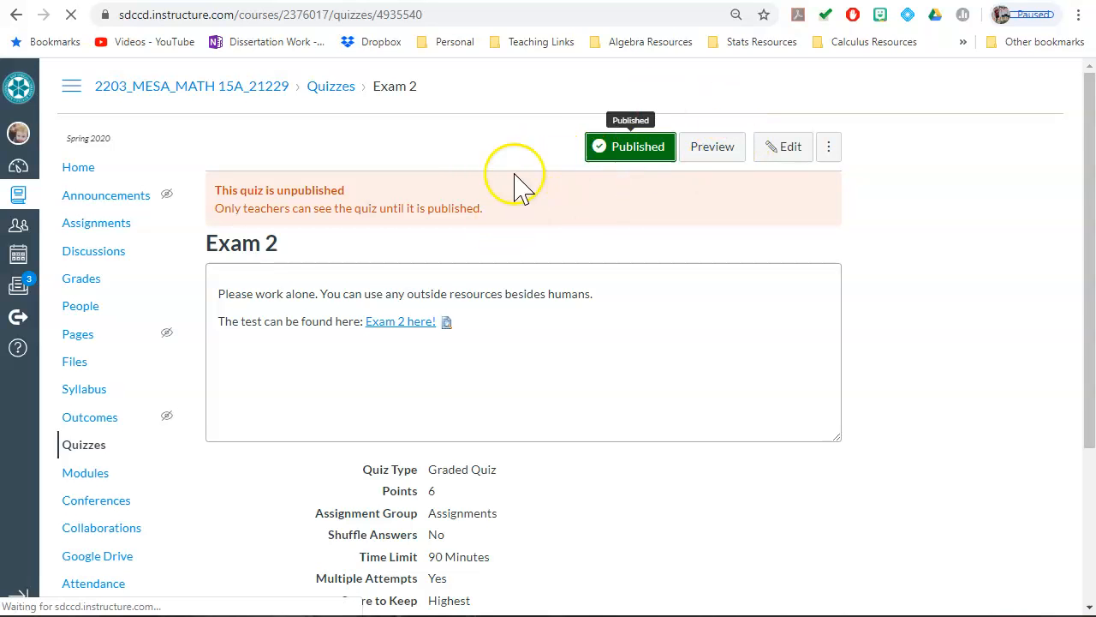
Step: Review the published quiz's details, expand the linked exam file's inline preview, enlarge the instructions box and read through the exam pages
scroll(556, 283, down, 3)
scroll(569, 283, up, 1)
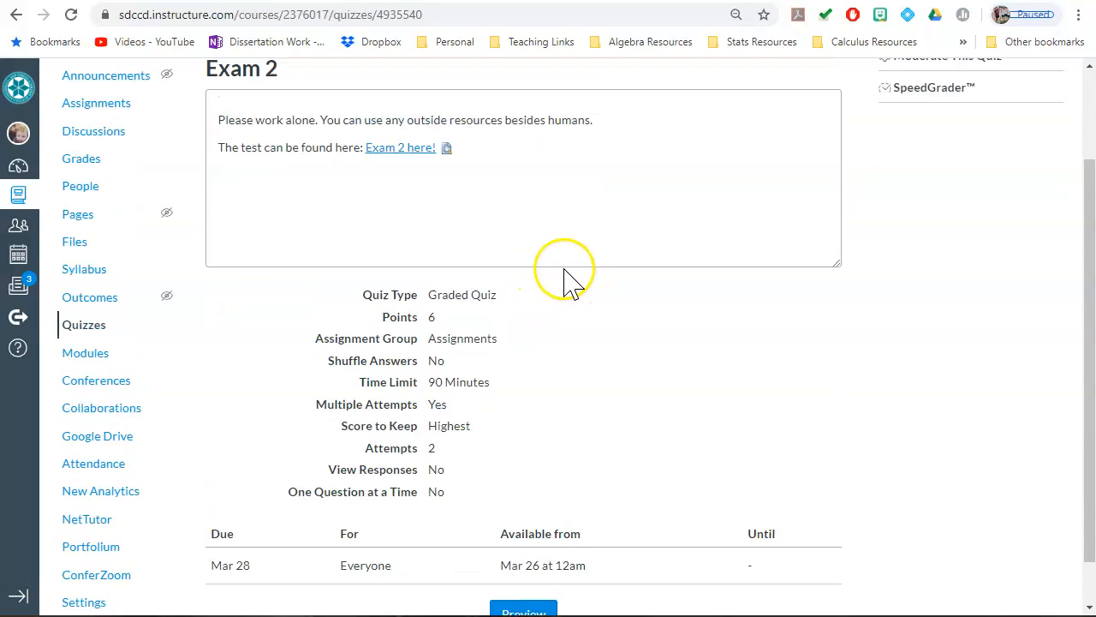
scroll(686, 342, down, 1)
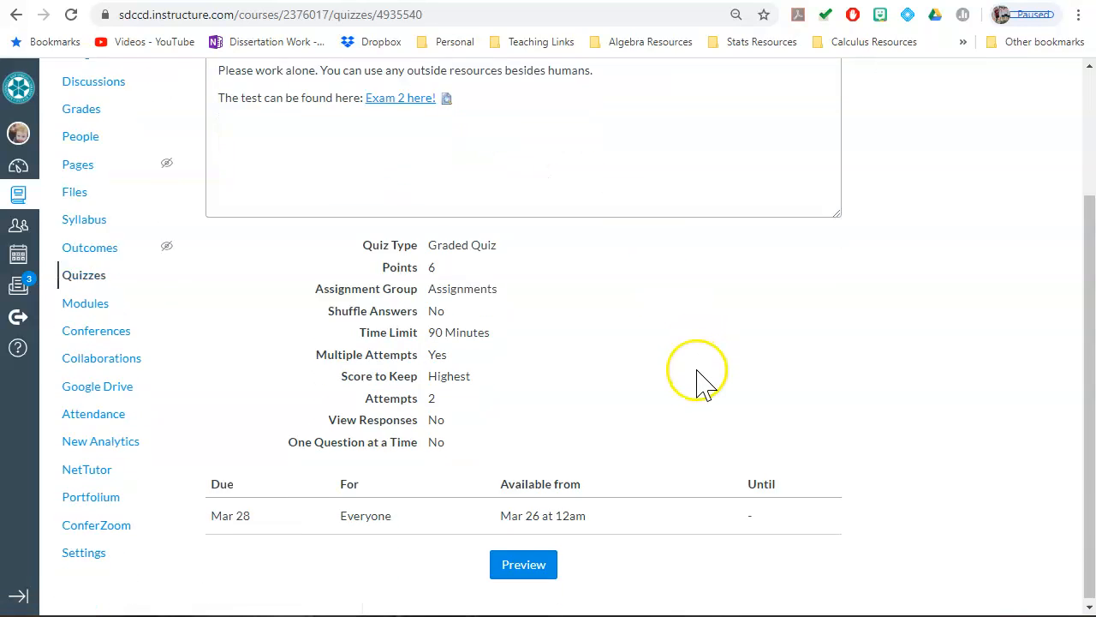
scroll(700, 381, up, 3)
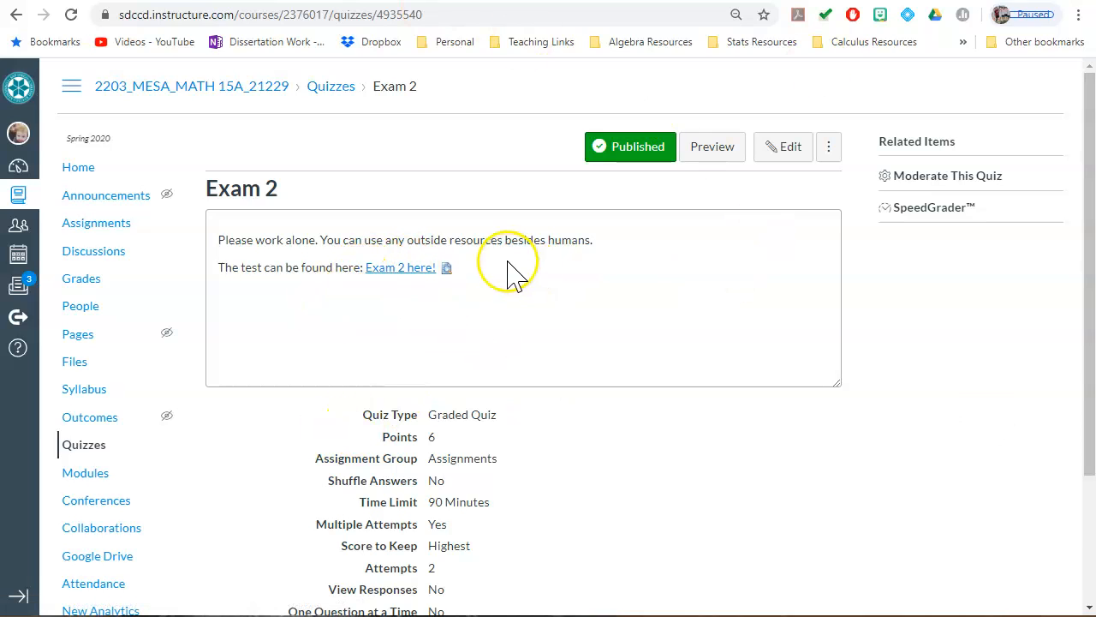
click(445, 268)
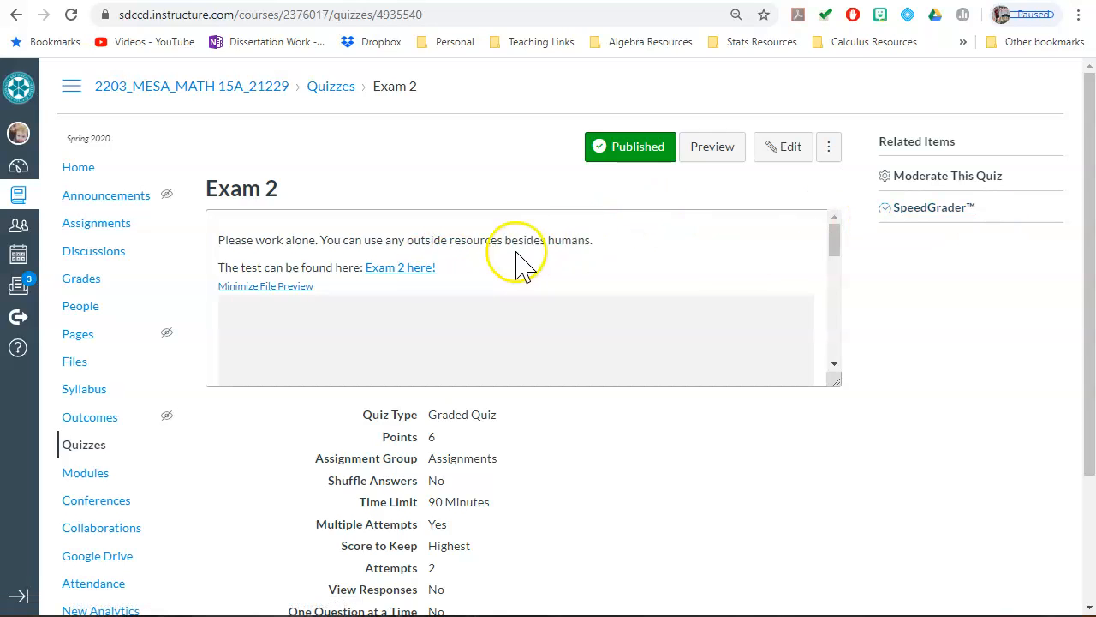
scroll(750, 292, down, 3)
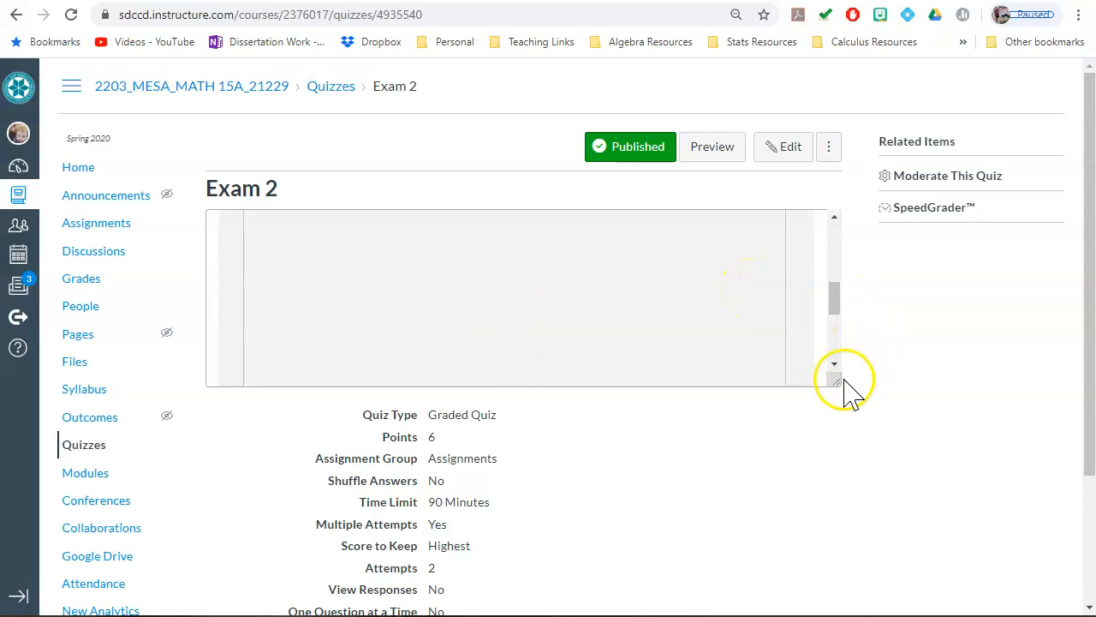
drag(838, 381, 848, 610)
scroll(342, 471, down, 2)
scroll(347, 475, up, 2)
scroll(362, 473, down, 3)
scroll(363, 475, down, 3)
scroll(595, 457, down, 1)
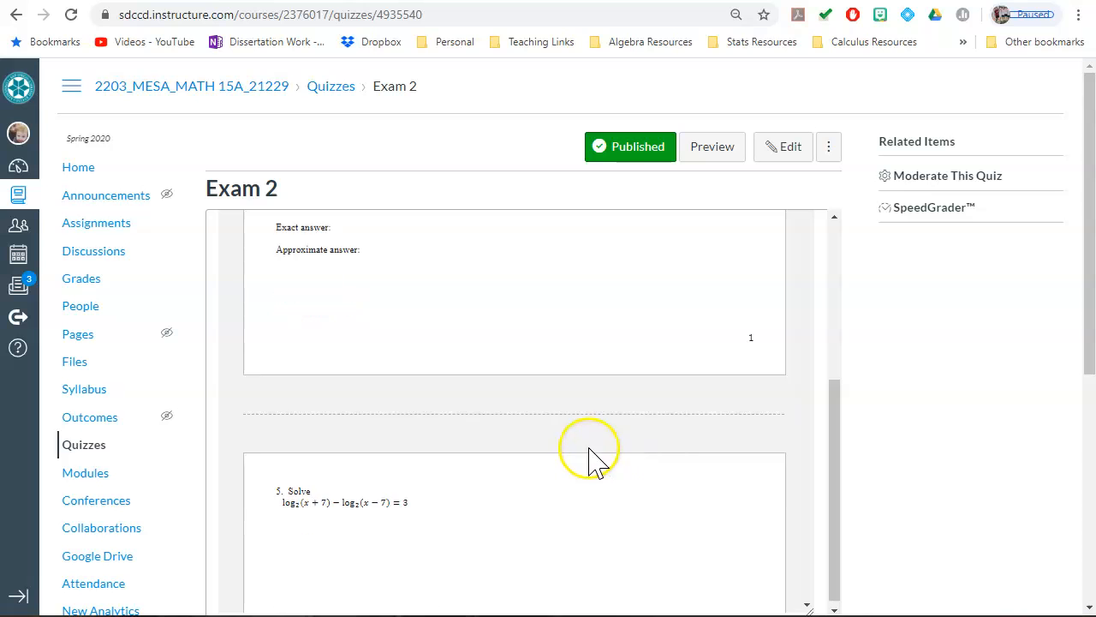
Step: Check the quiz settings below the instructions, open the quiz preview and look through its questions
scroll(595, 456, down, 10)
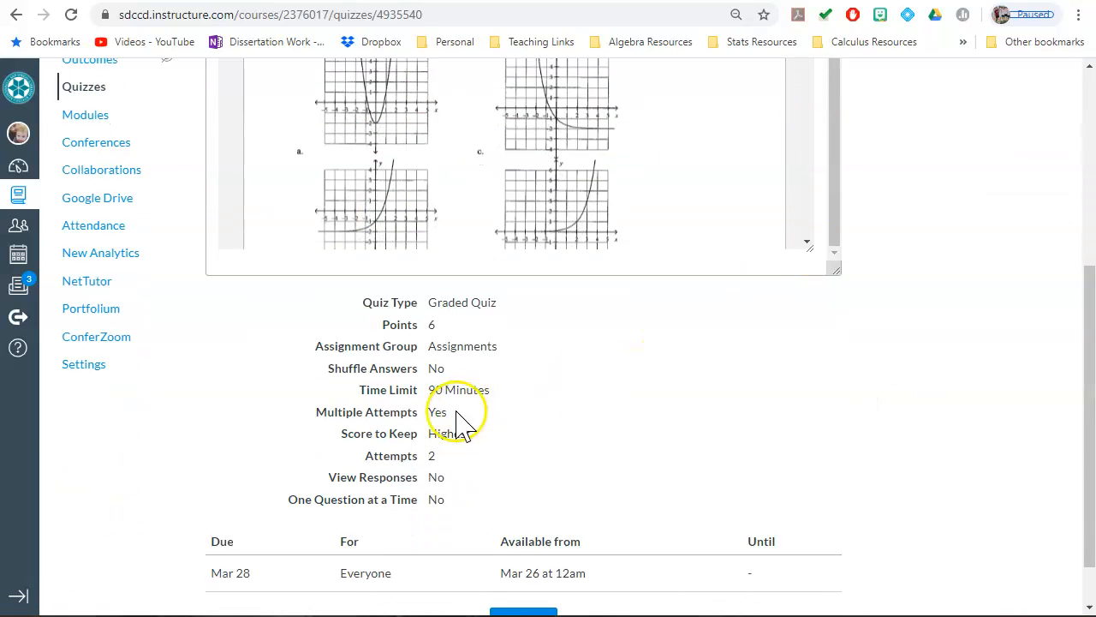
scroll(456, 419, down, 2)
click(532, 567)
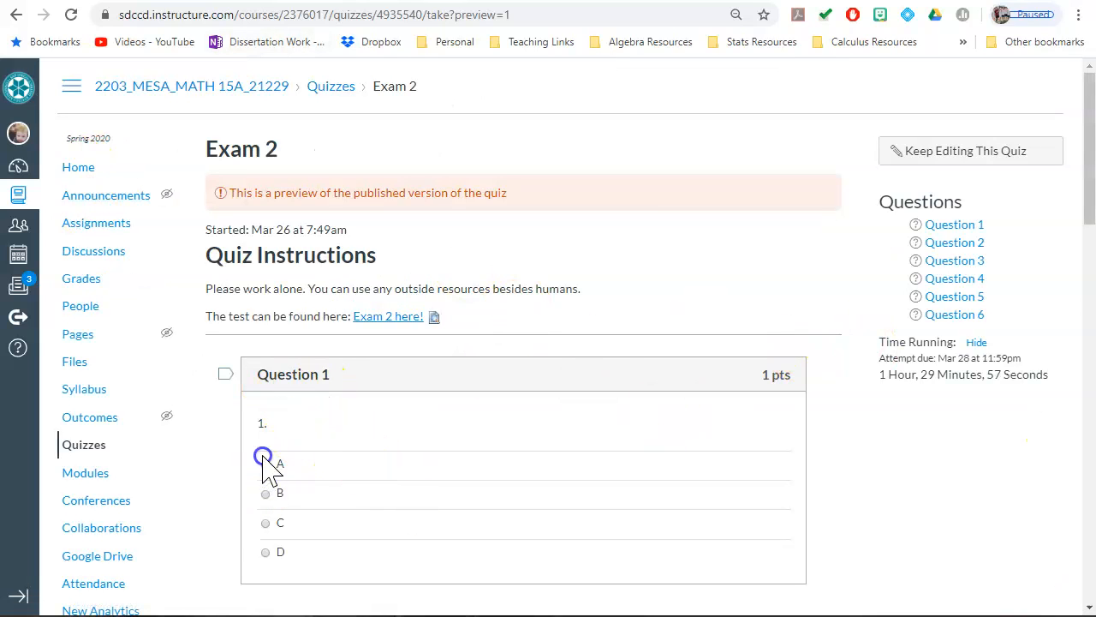
scroll(531, 506, down, 7)
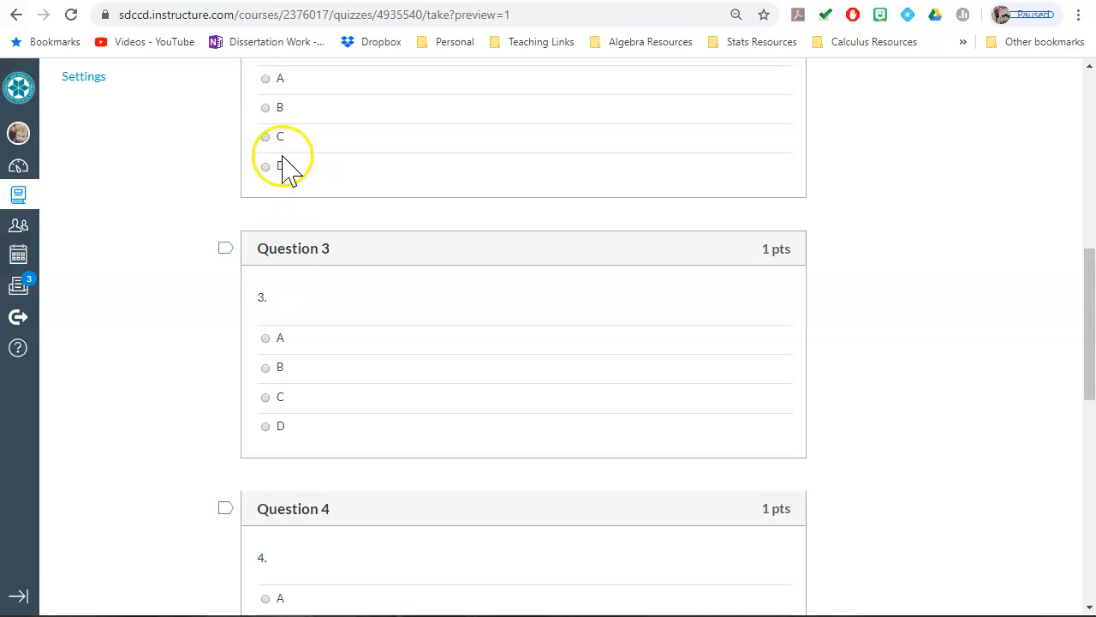
Step: Answer the remaining preview questions, choosing B for question 3, A for question 5 and C for question 6, and submit the quiz
click(275, 368)
scroll(282, 437, down, 4)
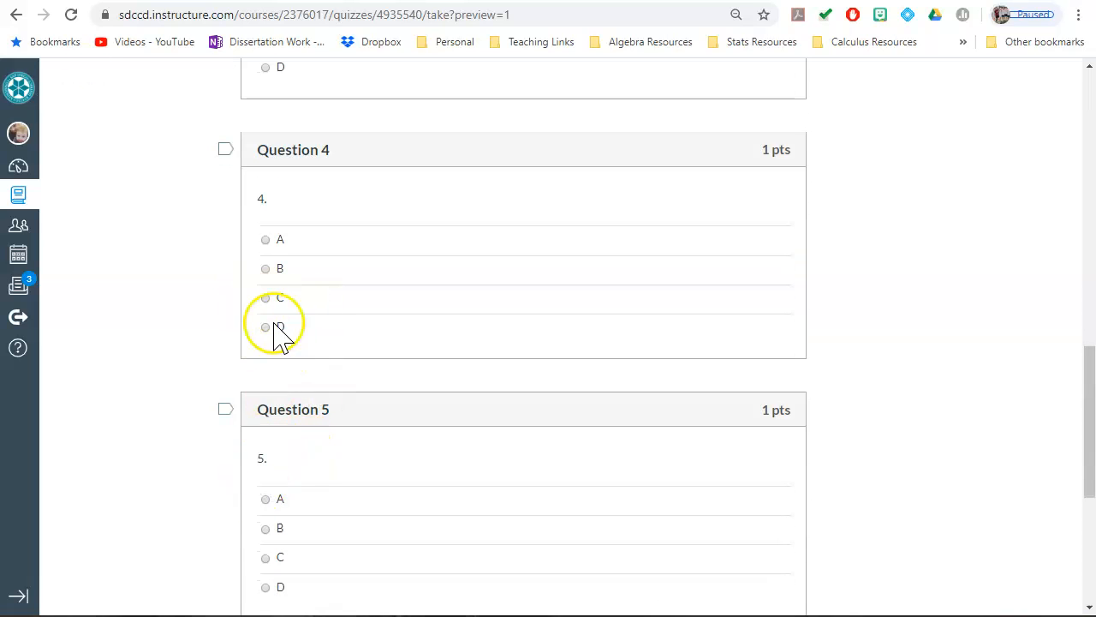
scroll(432, 488, down, 4)
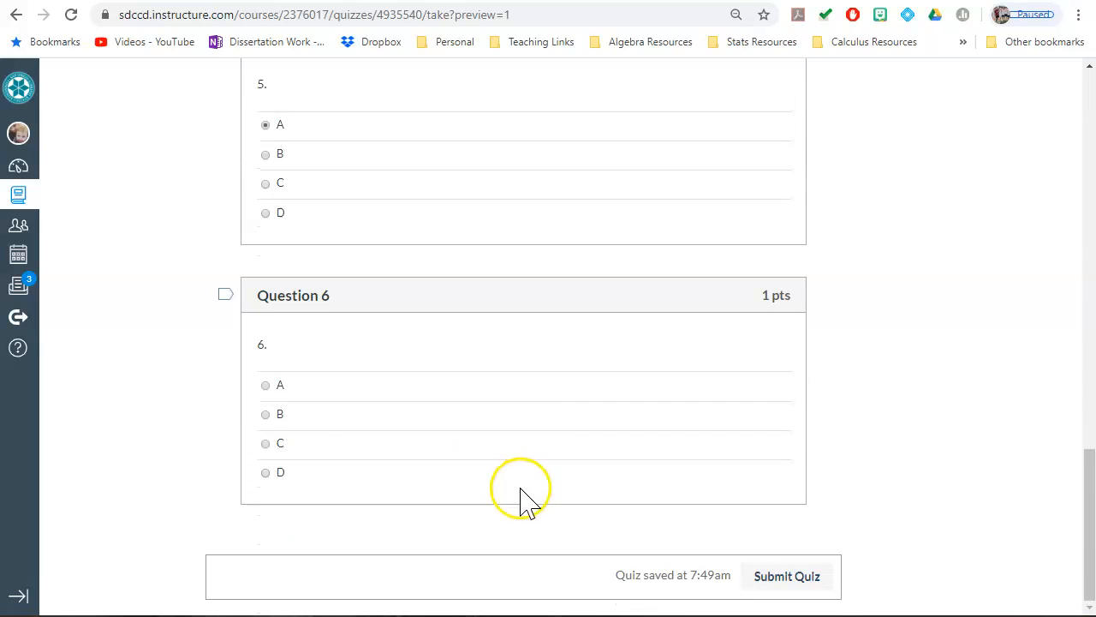
click(298, 454)
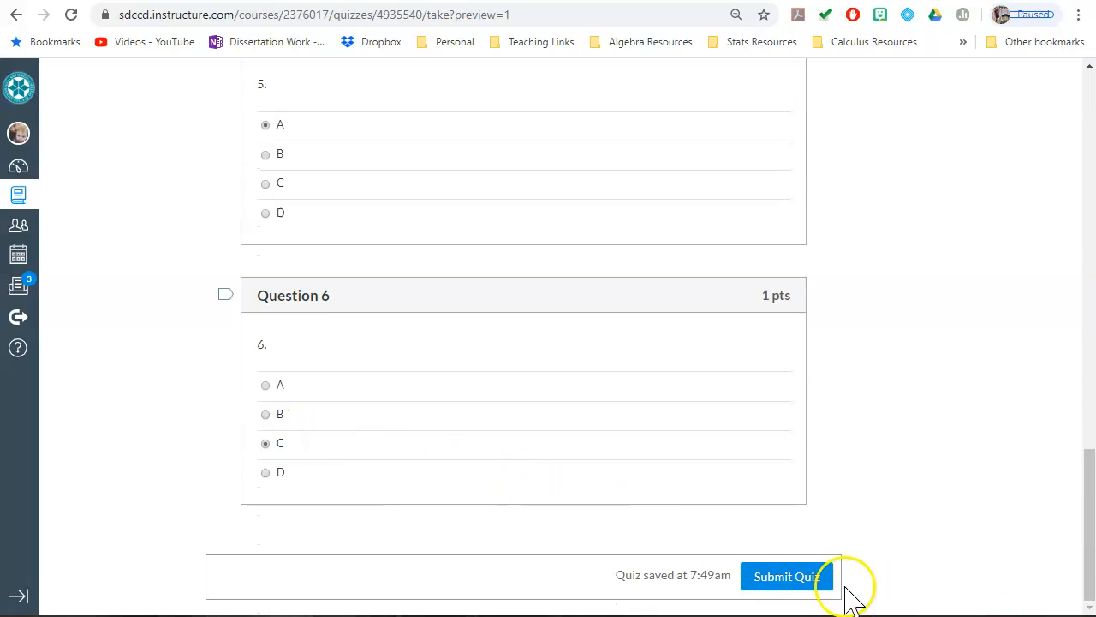
click(793, 578)
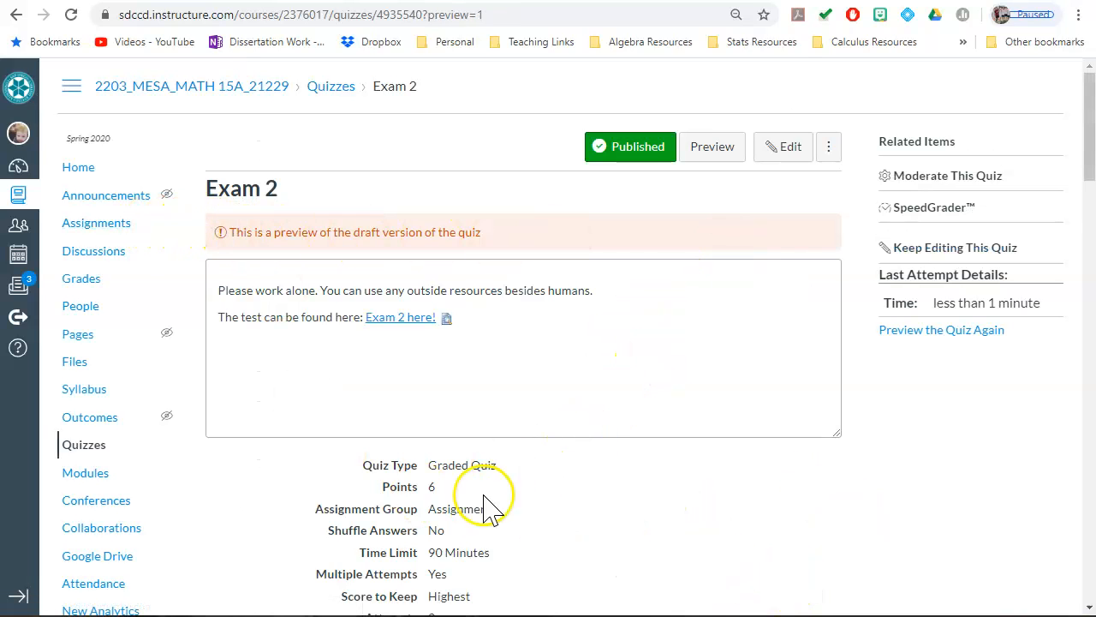
Step: Review the submitted preview attempt's results, examining the score and the marking of each question from 1 to 6
scroll(628, 467, down, 1)
scroll(483, 364, down, 15)
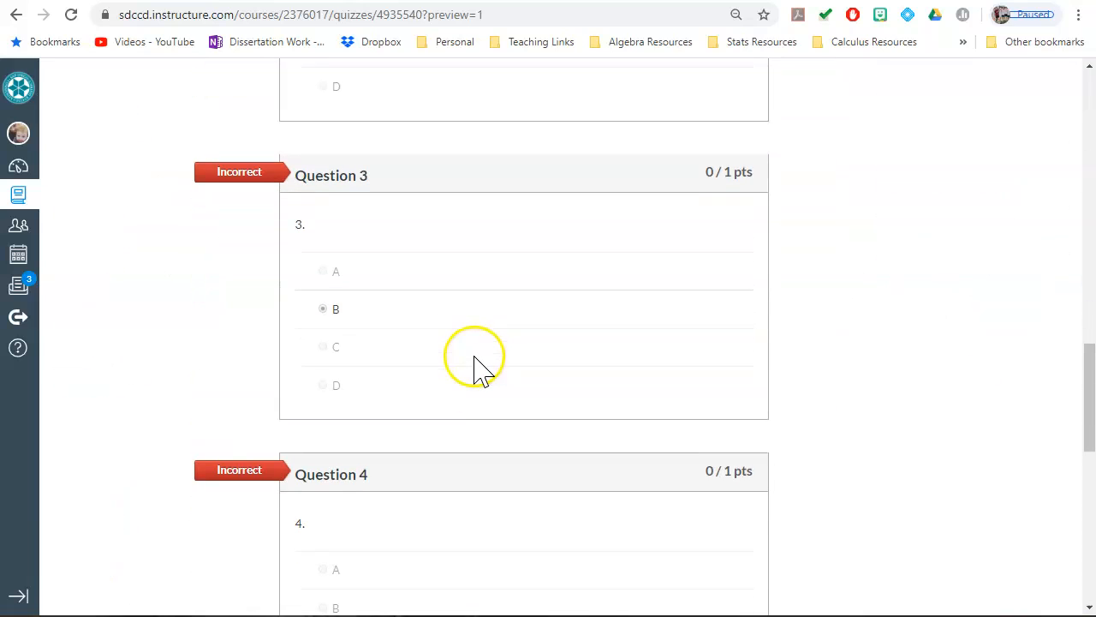
scroll(475, 366, up, 6)
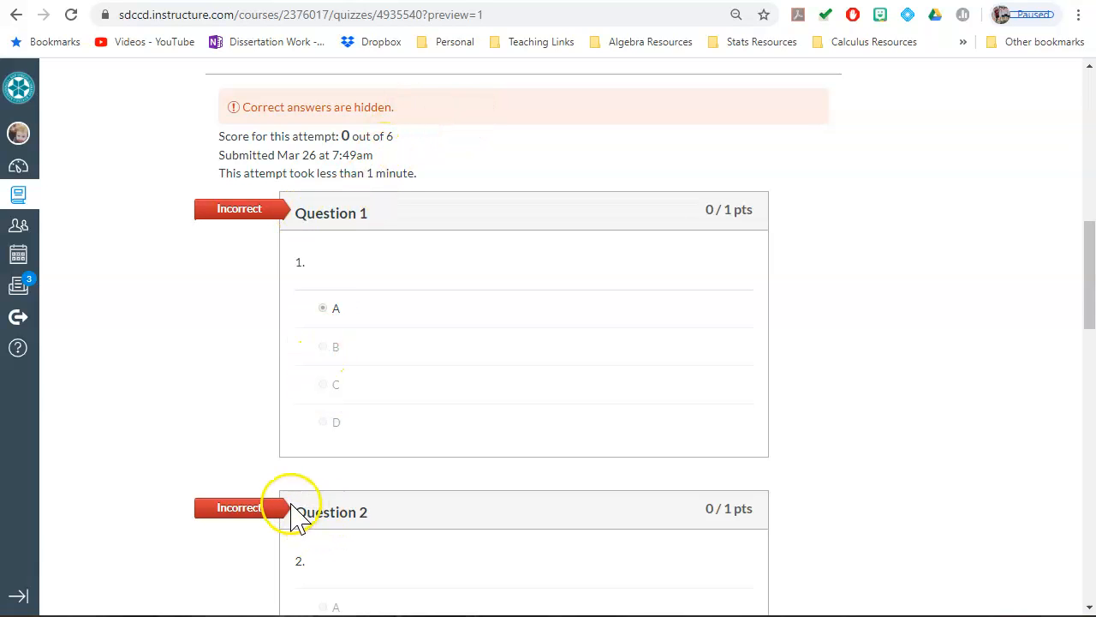
scroll(334, 514, down, 8)
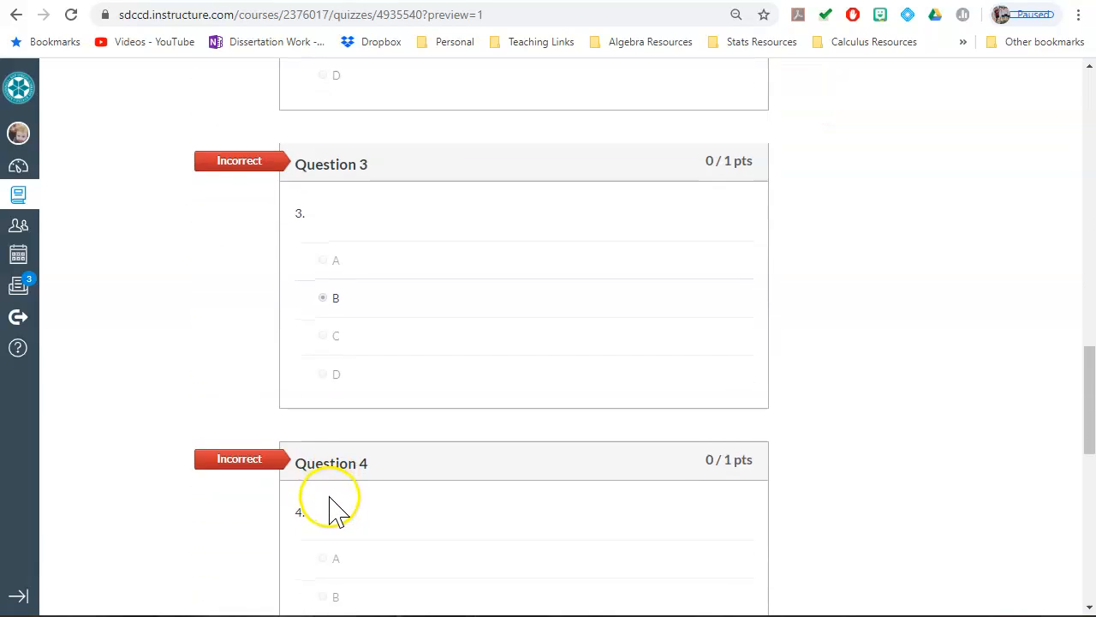
scroll(334, 514, down, 8)
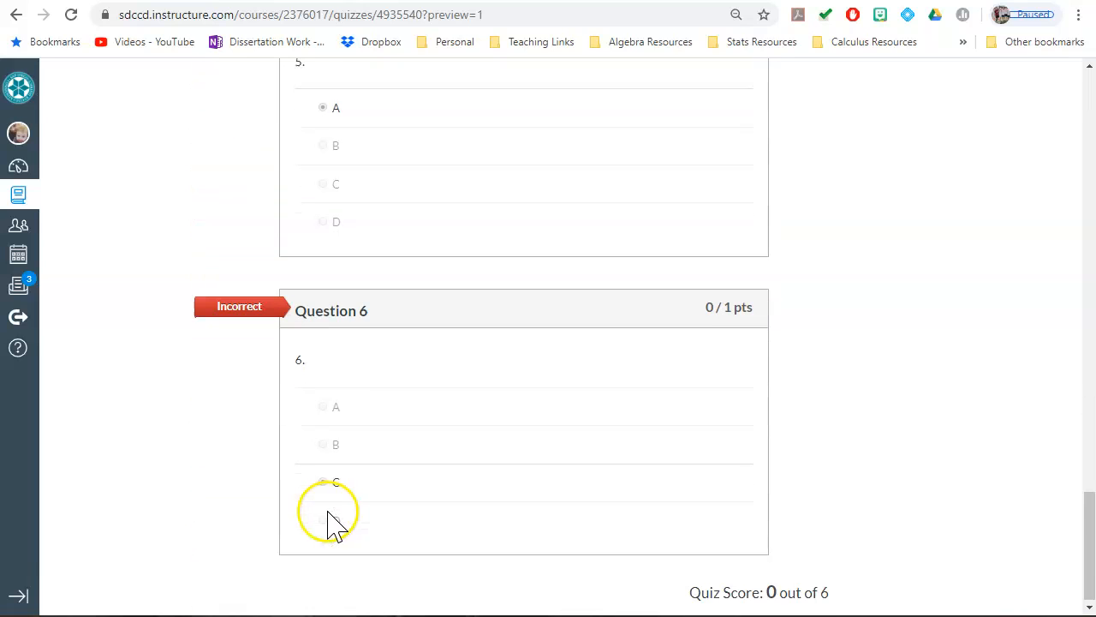
scroll(323, 512, up, 1)
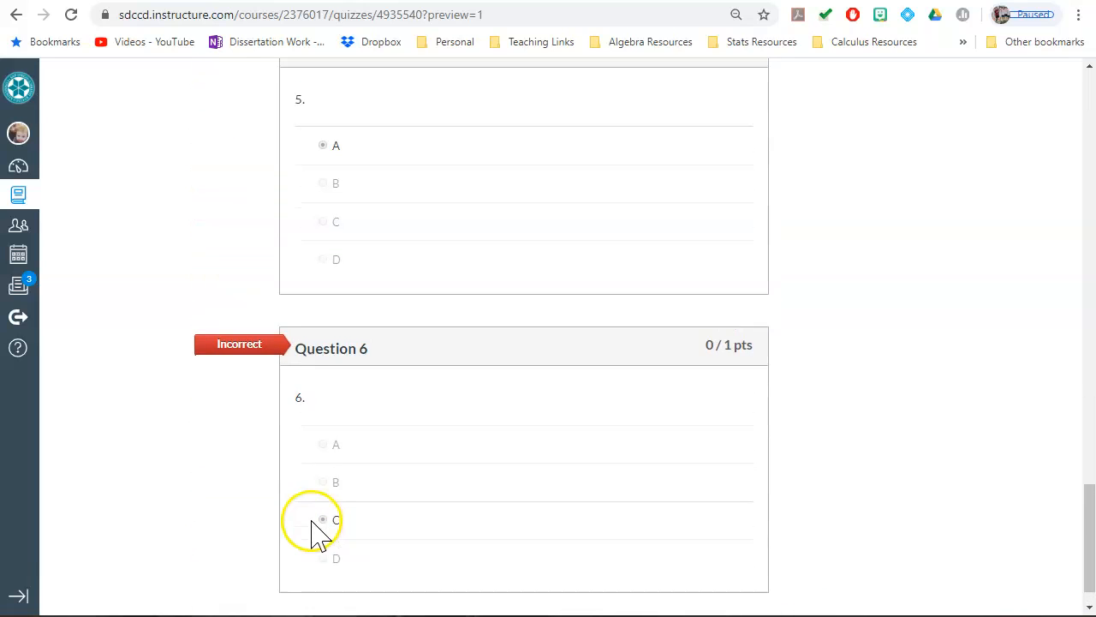
scroll(514, 392, up, 20)
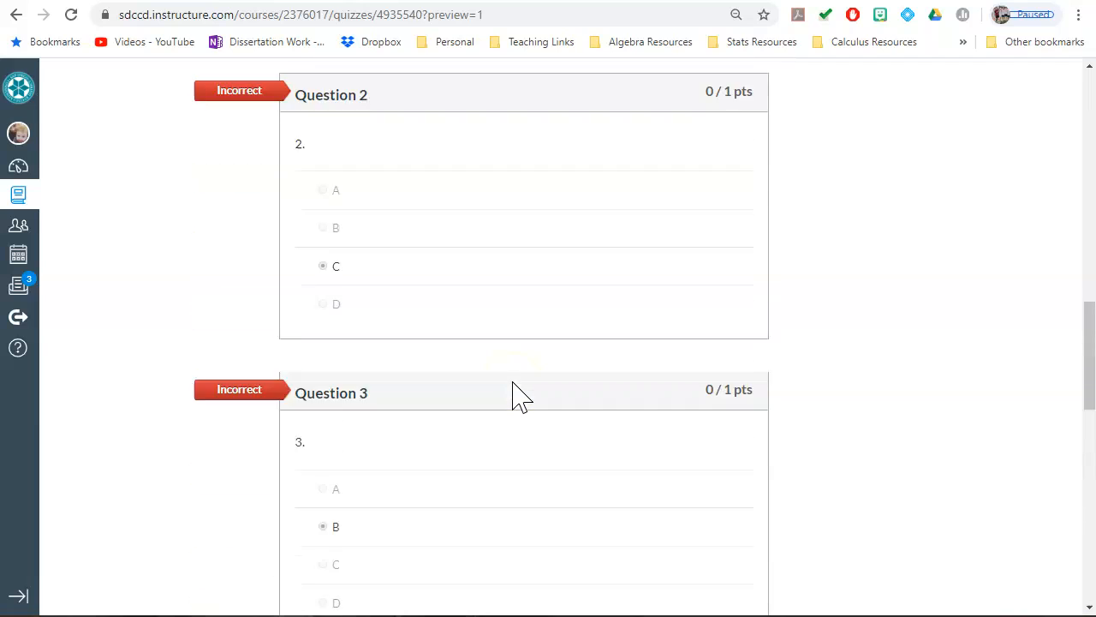
Step: Check the quiz details above the results, highlighting the allowed attempts and the time limit, and return to the instructions
scroll(513, 395, up, 2)
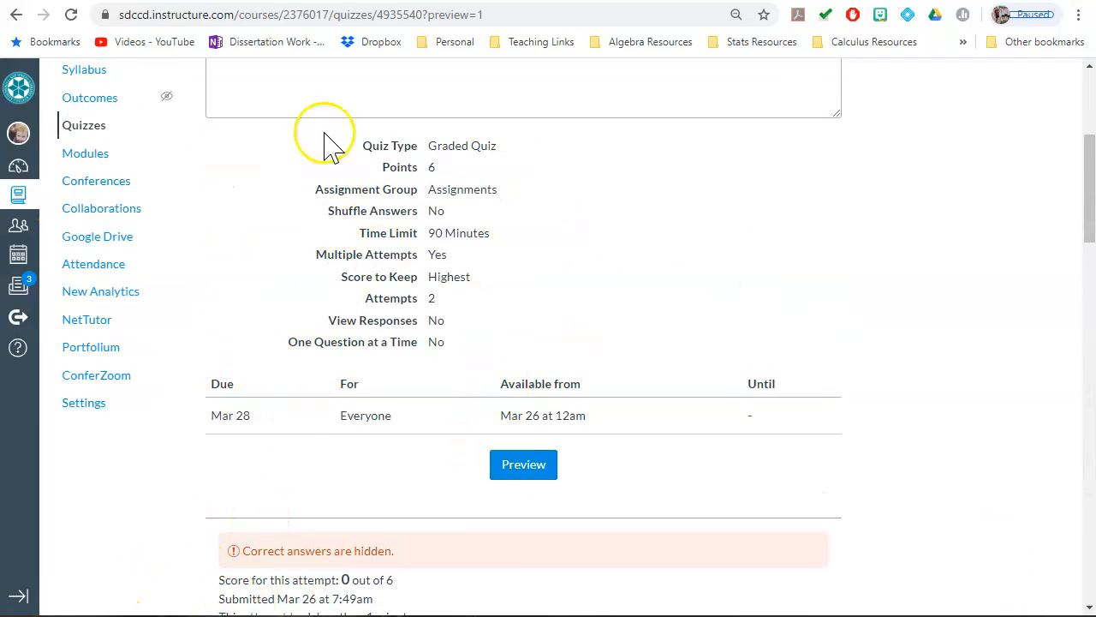
drag(358, 302, 522, 304)
drag(326, 241, 509, 234)
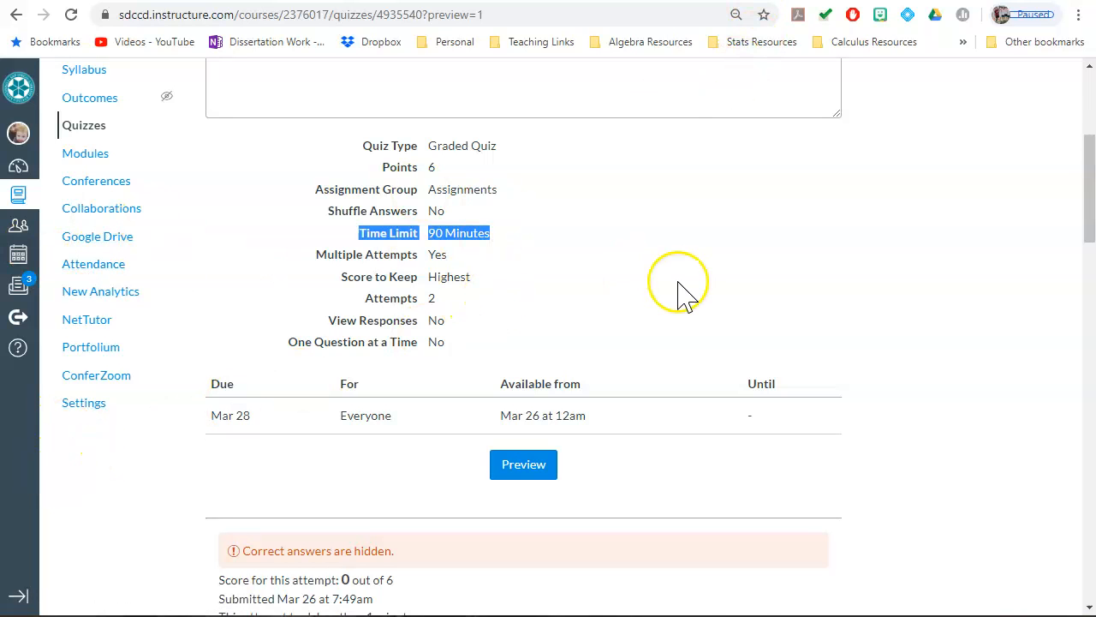
scroll(680, 295, down, 3)
scroll(680, 301, up, 7)
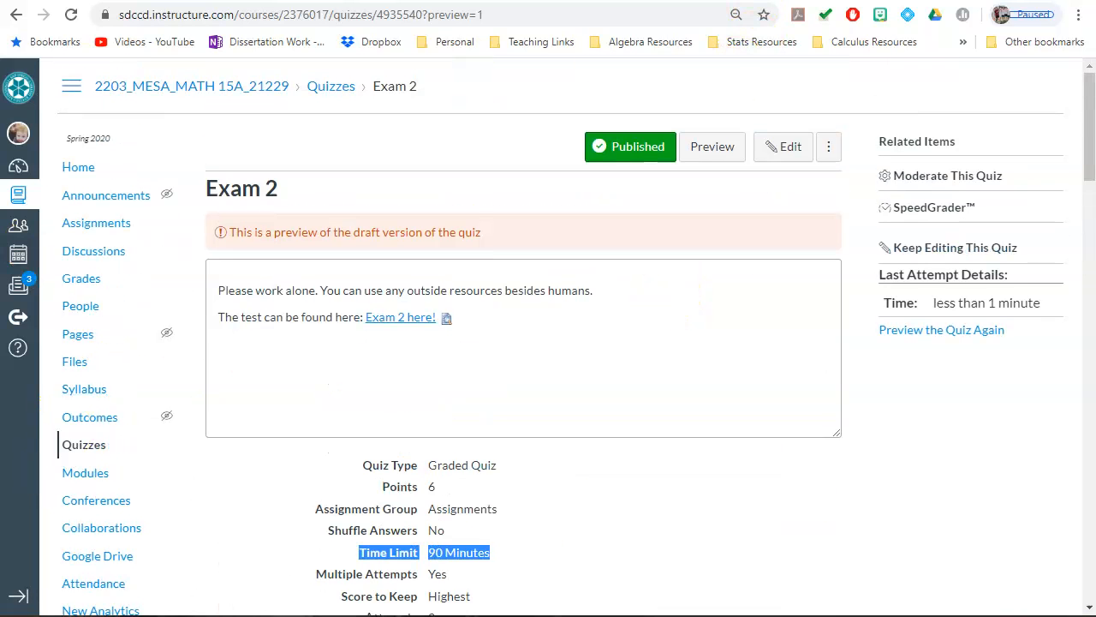